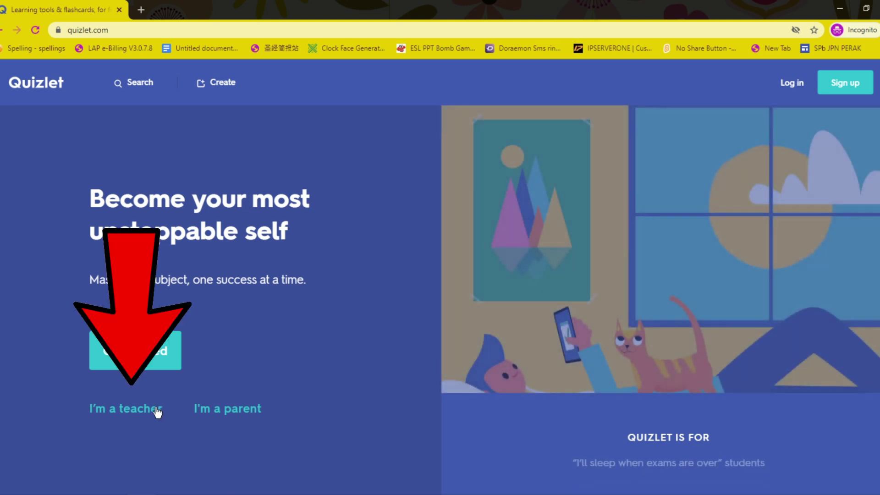
Step: Start a free Quizlet teacher sign-up using a Google account
click(156, 409)
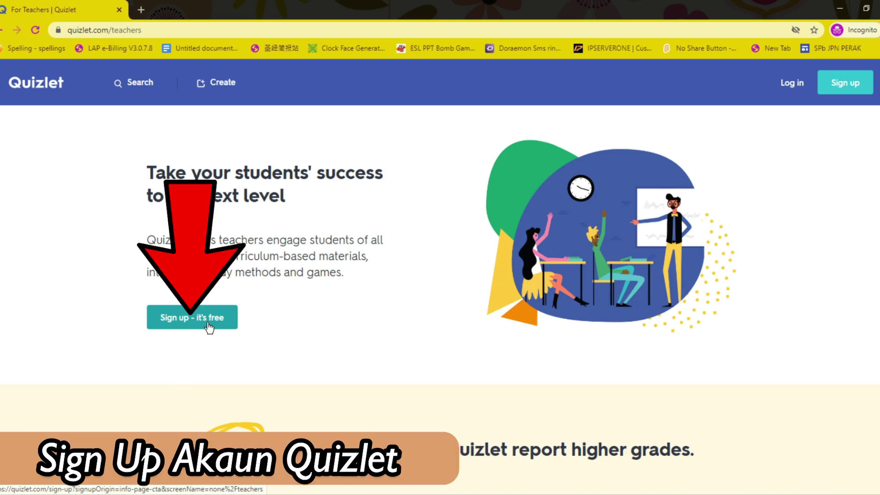
click(207, 323)
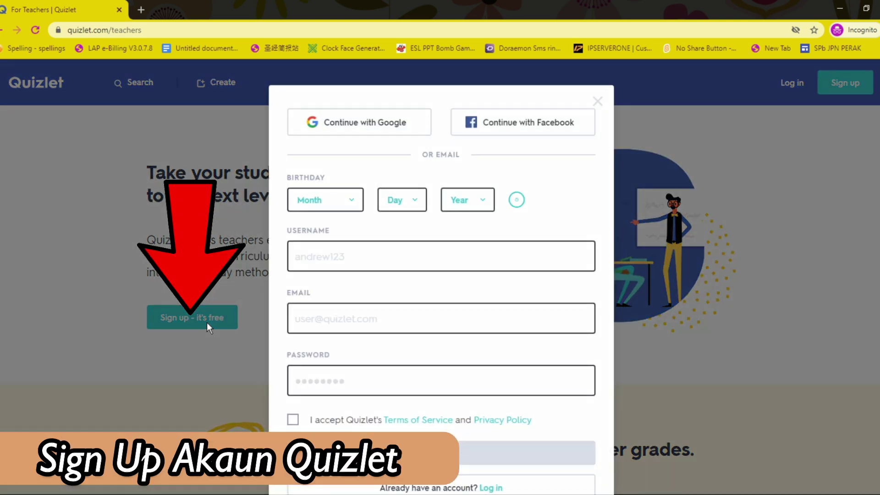
click(390, 131)
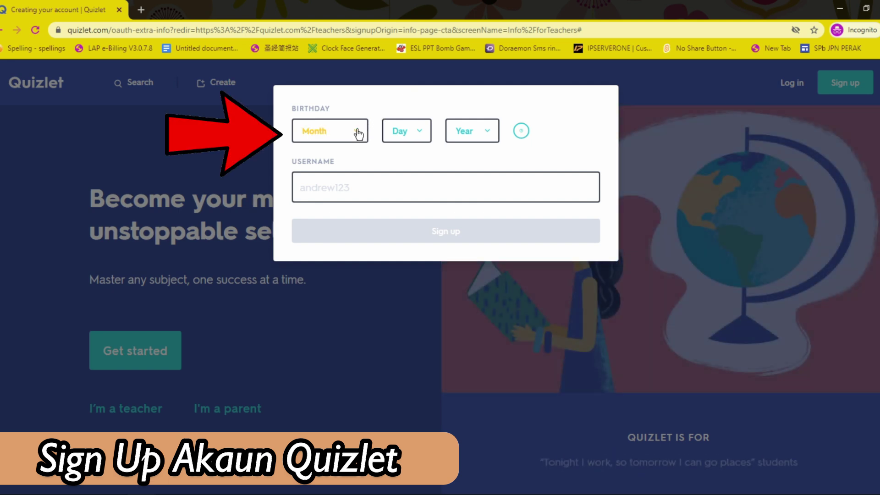
click(358, 131)
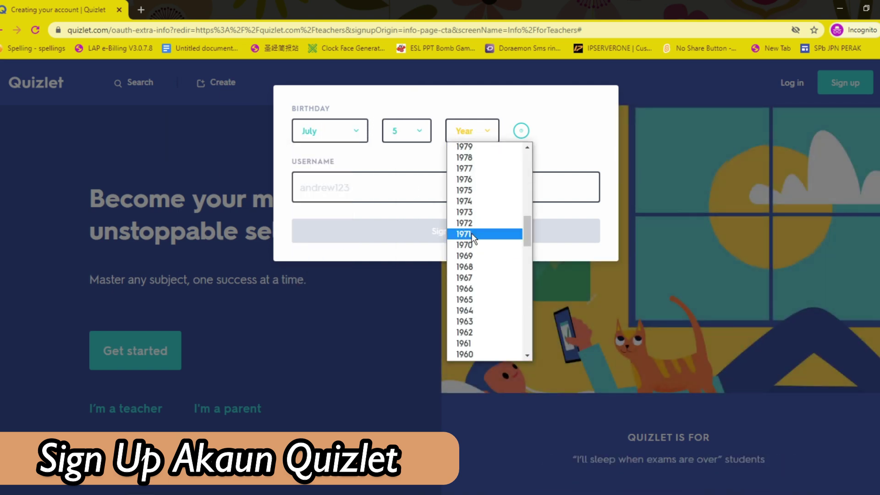
click(471, 233)
click(367, 198)
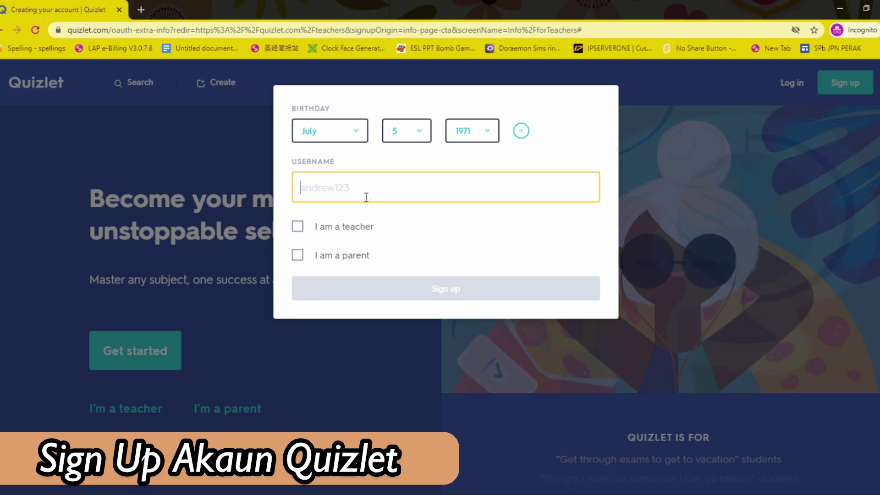
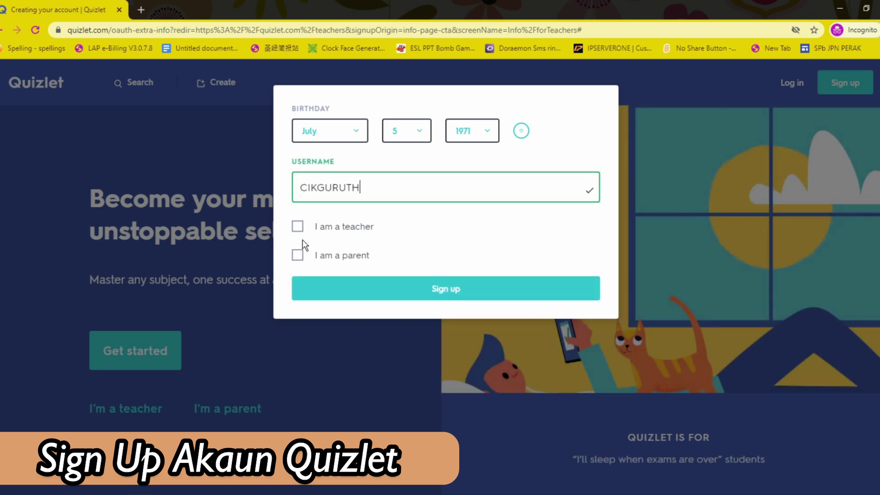
click(298, 227)
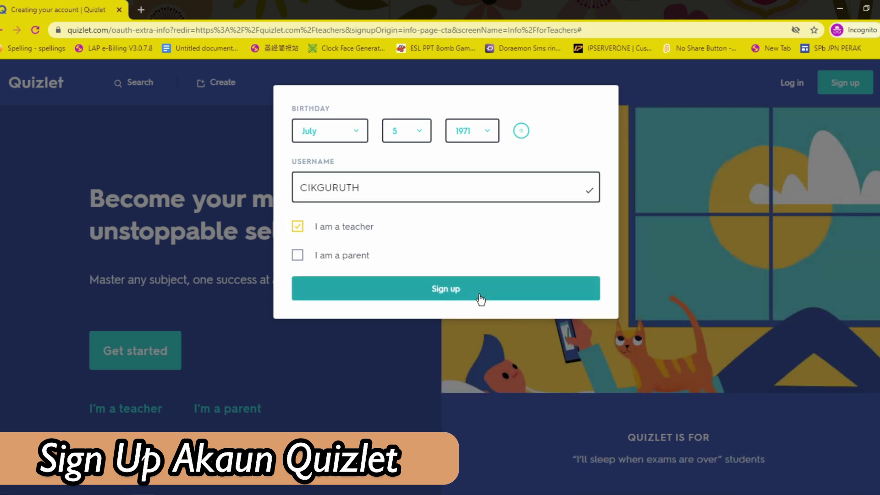
click(476, 291)
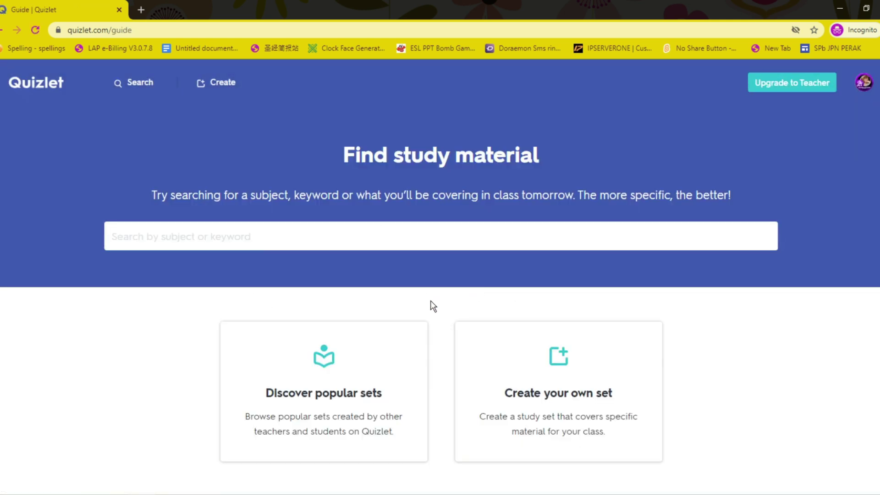
click(782, 89)
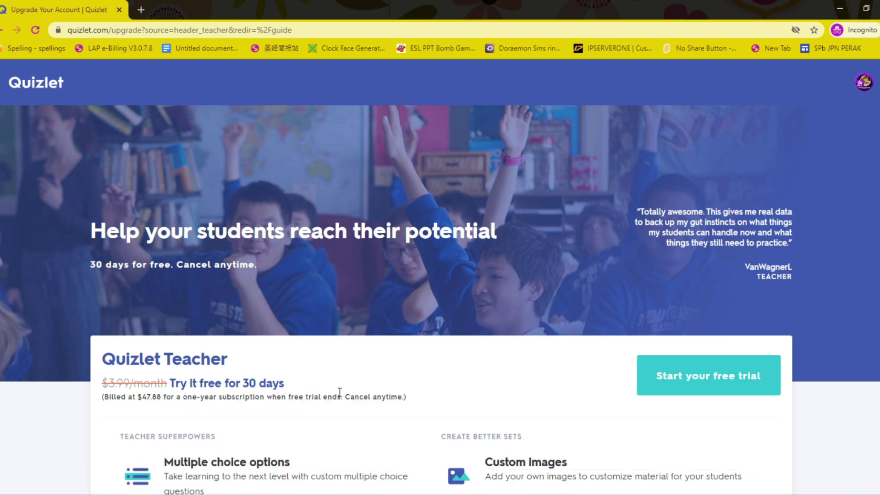
scroll(340, 392, down, 2)
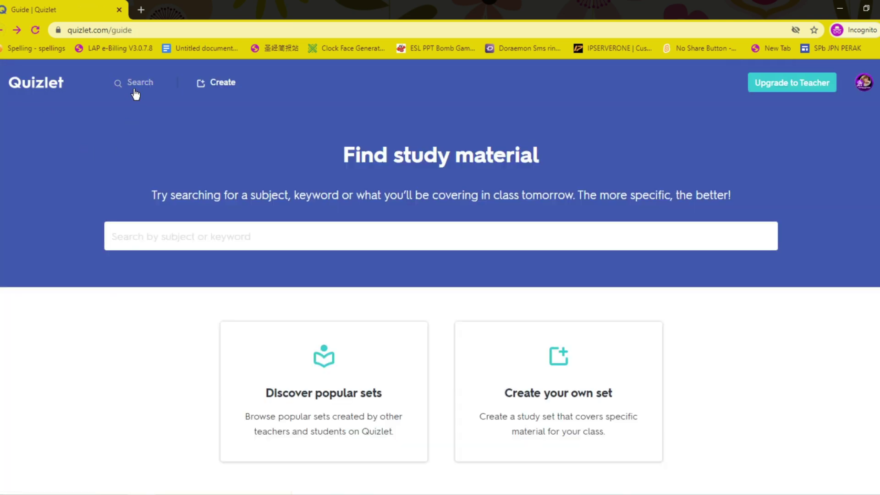
Step: Search Quizlet study sets for 'bahasa melayu'
click(137, 88)
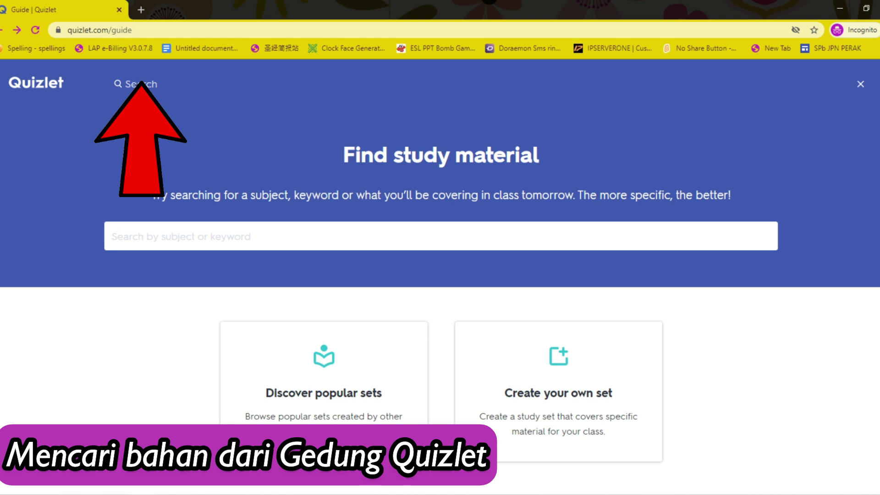
click(136, 96)
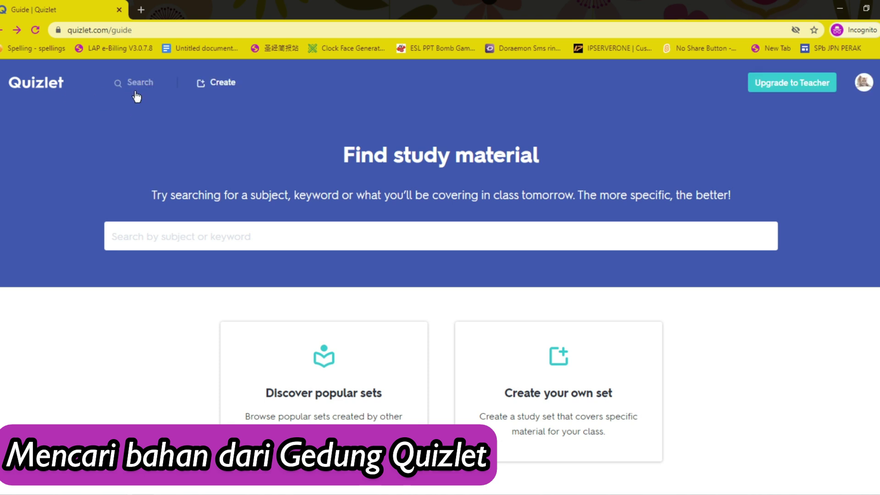
click(141, 86)
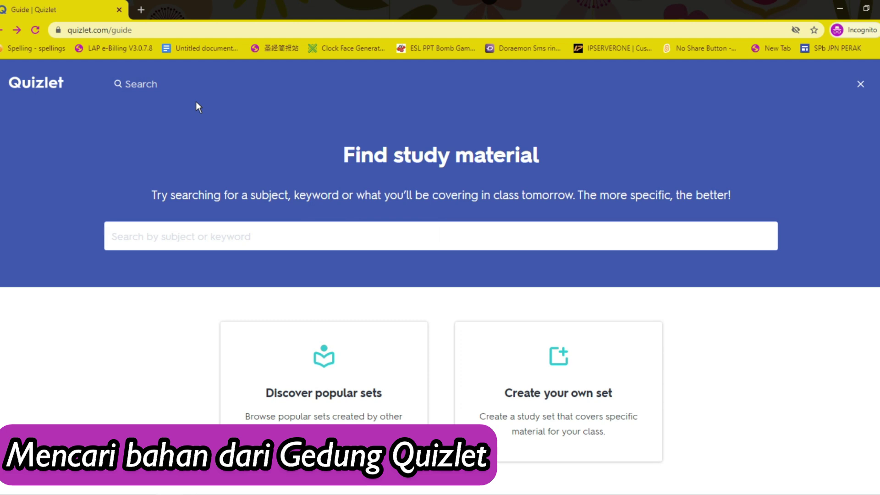
text(bahasa melayu)
key(Return)
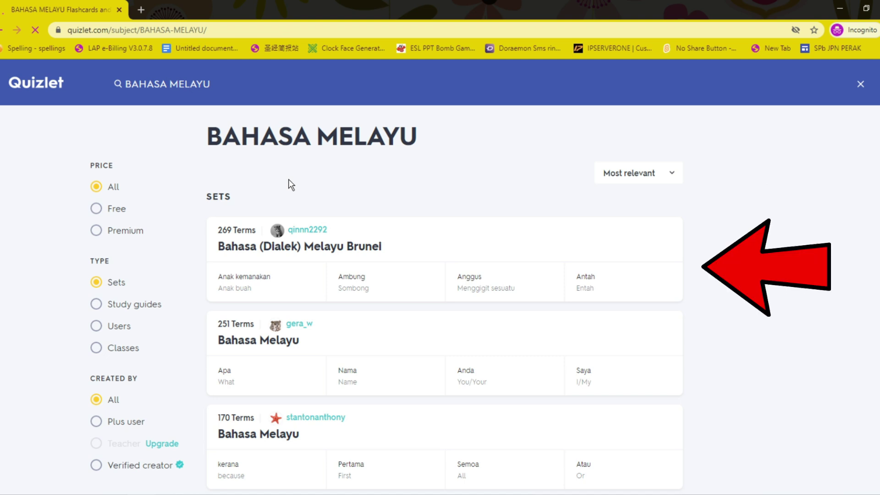
scroll(291, 184, down, 4)
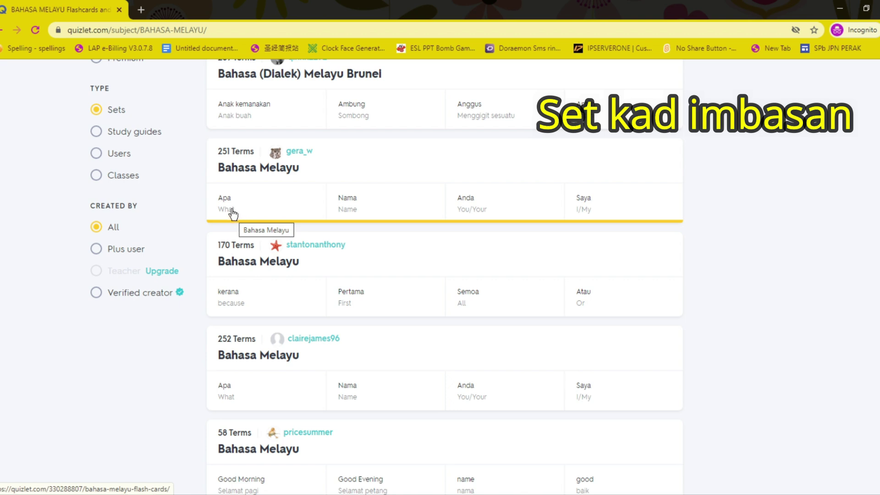
Step: Preview the 251-term Bahasa Melayu set by flipping its first flashcard, then go back
click(233, 168)
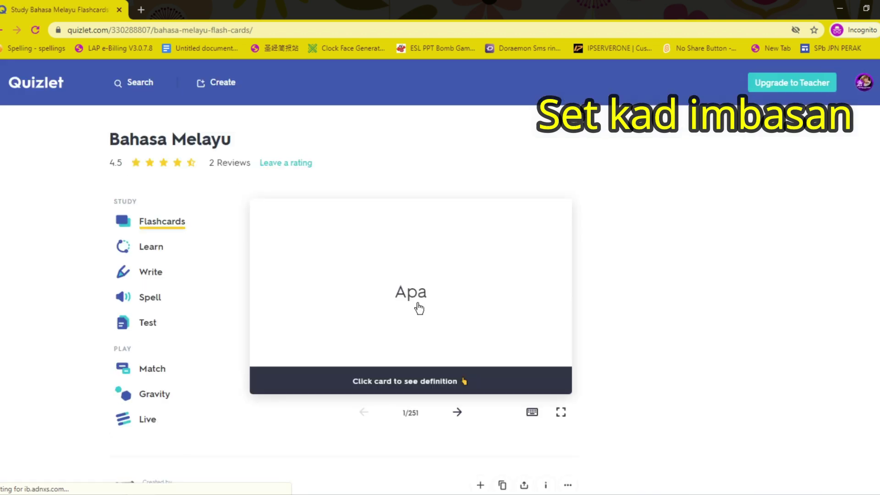
click(413, 364)
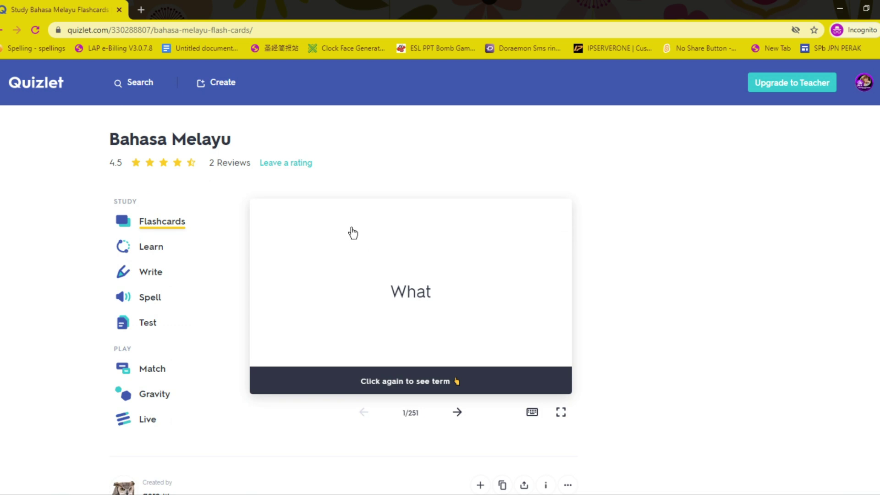
click(2, 30)
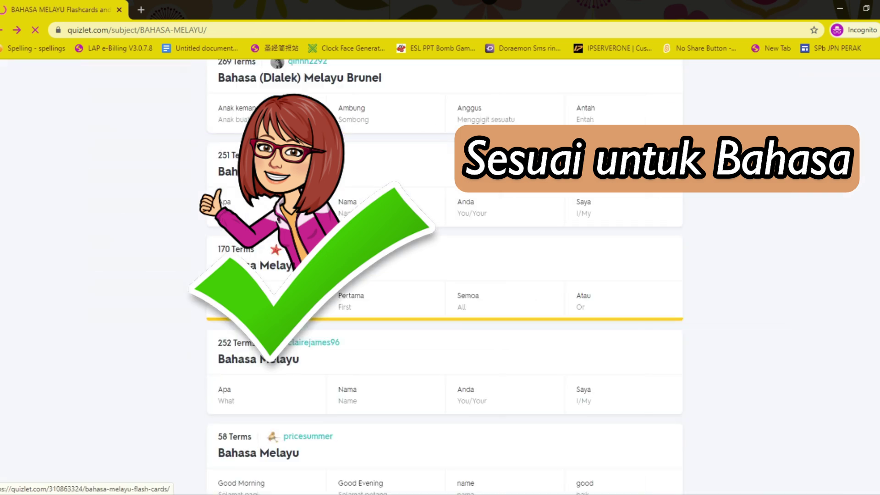
Step: Browse the Bahasa Melayu results and select the search text to replace it
scroll(444, 275, down, 1)
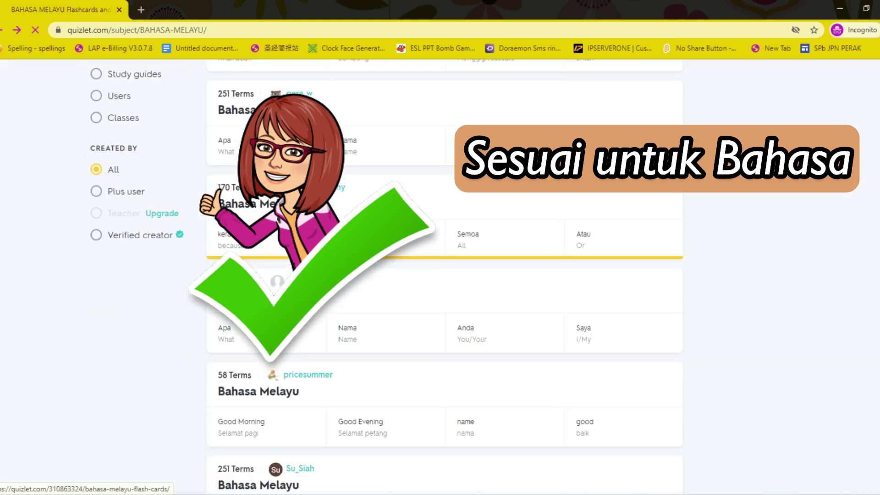
scroll(444, 275, down, 1)
scroll(445, 275, down, 2)
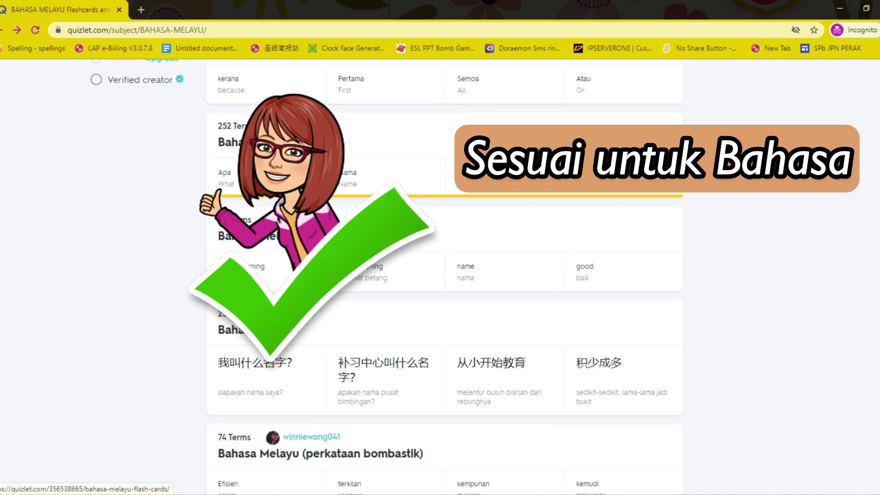
scroll(445, 275, down, 2)
scroll(445, 275, up, 3)
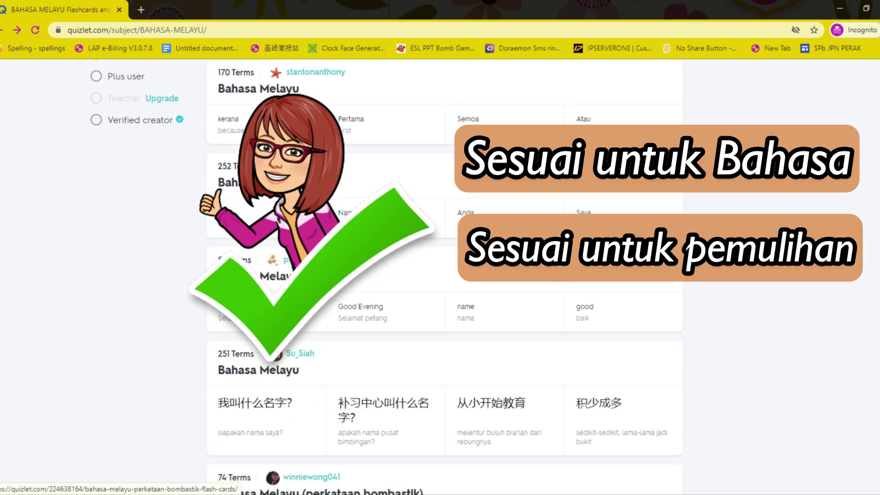
scroll(445, 275, down, 1)
scroll(444, 275, down, 2)
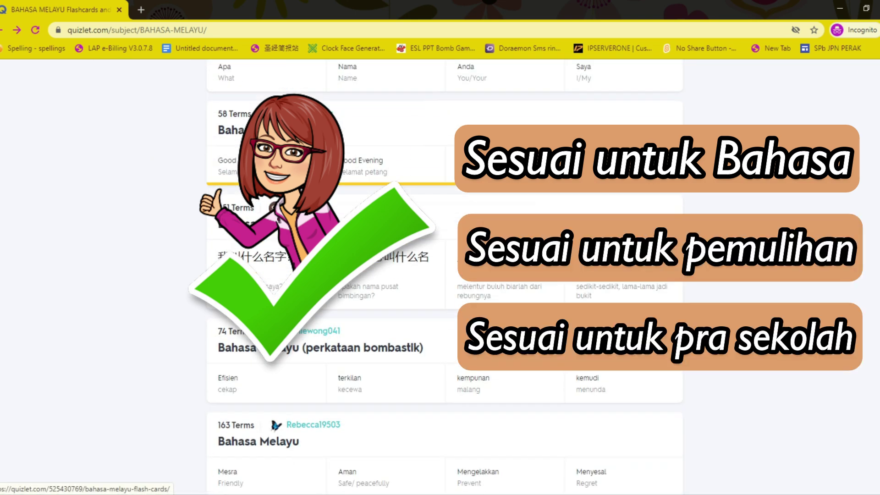
scroll(499, 279, down, 2)
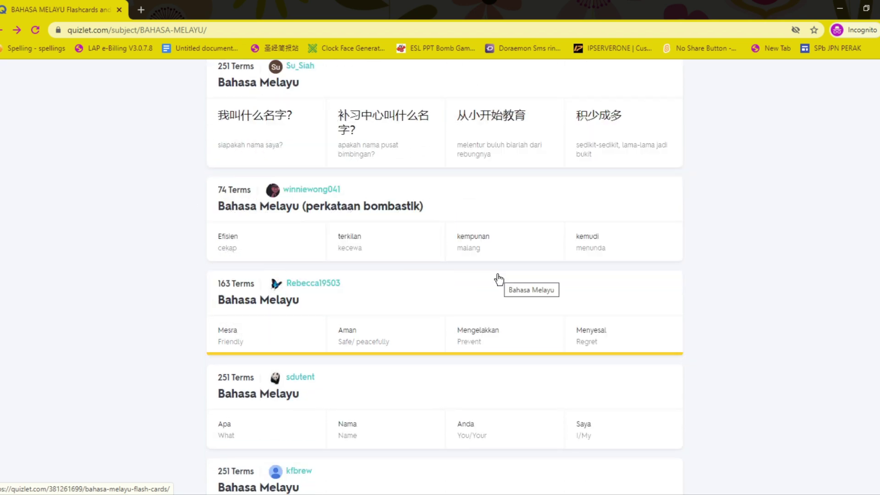
scroll(499, 279, up, 9)
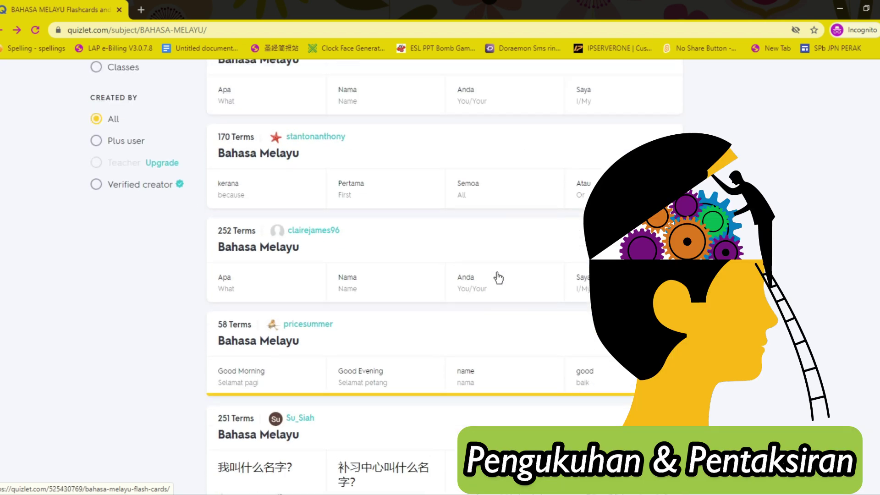
scroll(499, 278, up, 3)
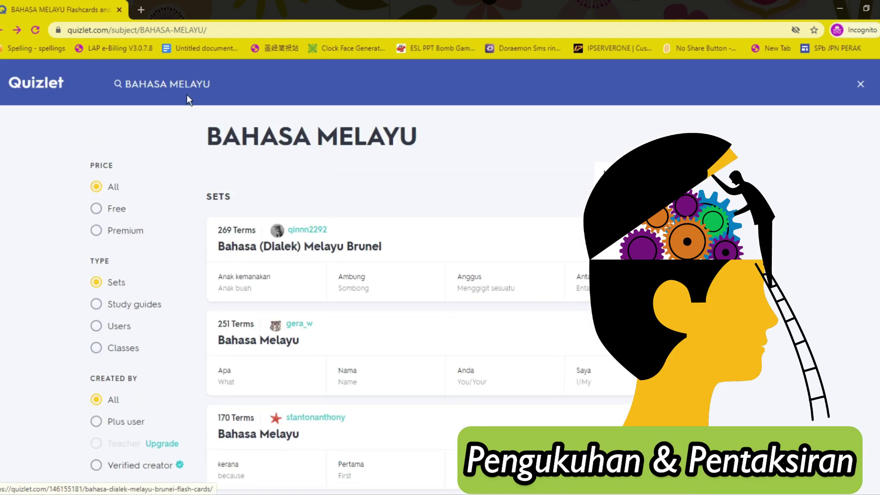
drag(222, 88, 119, 87)
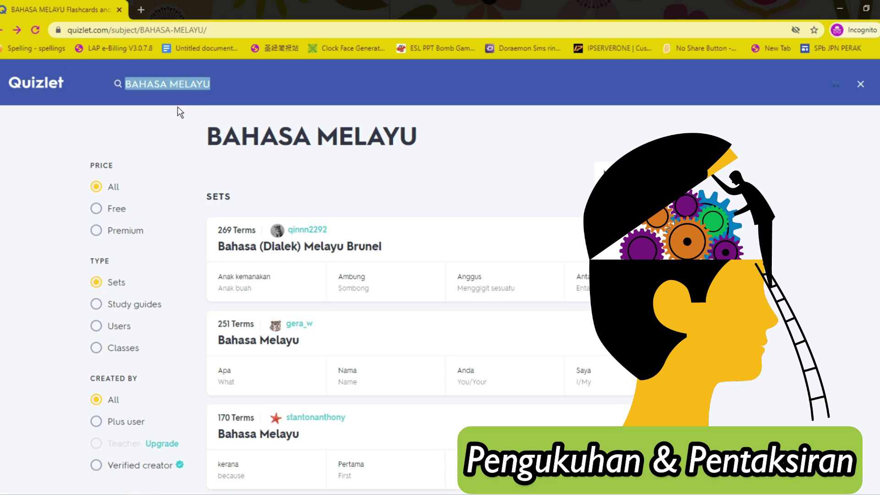
Step: Search for 'MATEMATIK' and scroll through the results
text(MATEMATIK)
key(Return)
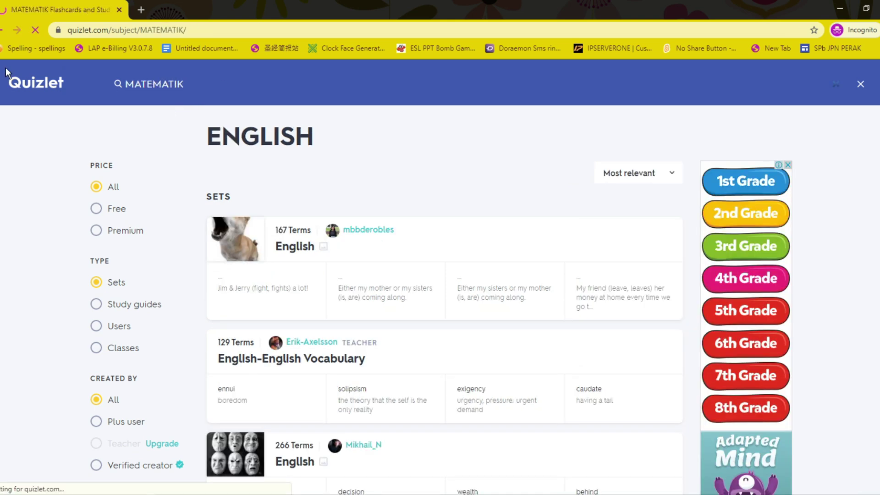
scroll(320, 230, down, 3)
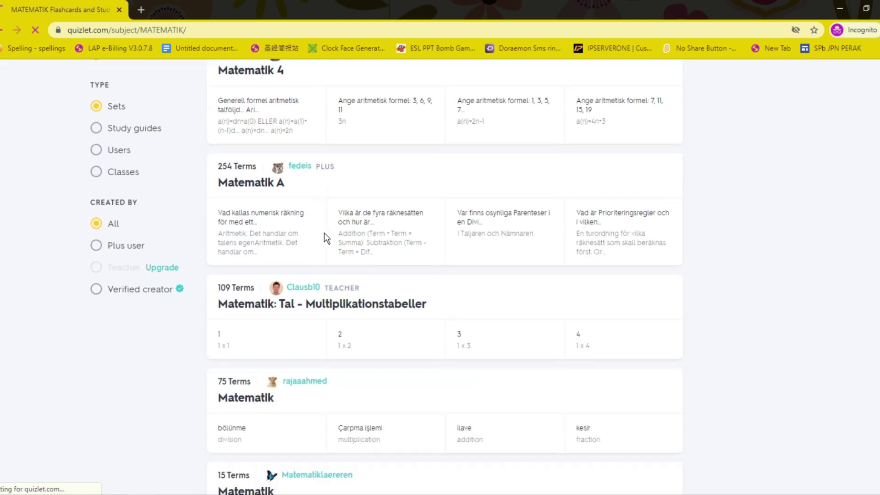
scroll(324, 233, down, 2)
scroll(326, 237, down, 3)
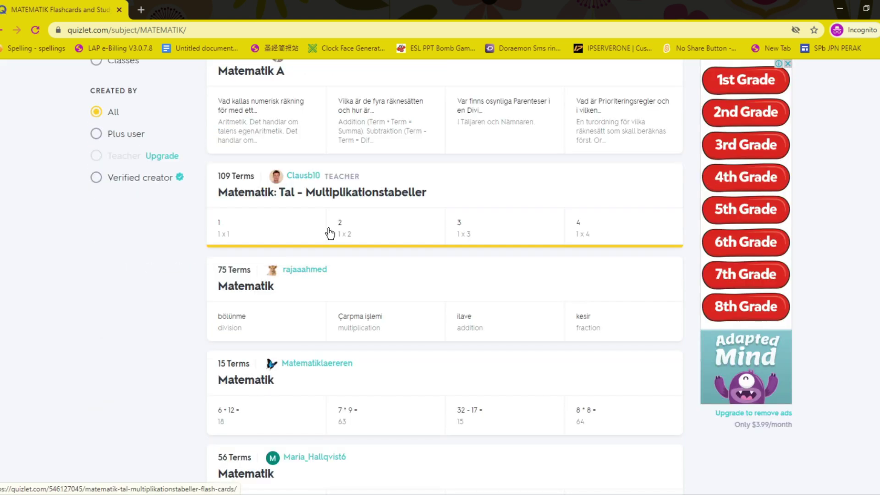
scroll(337, 312, down, 5)
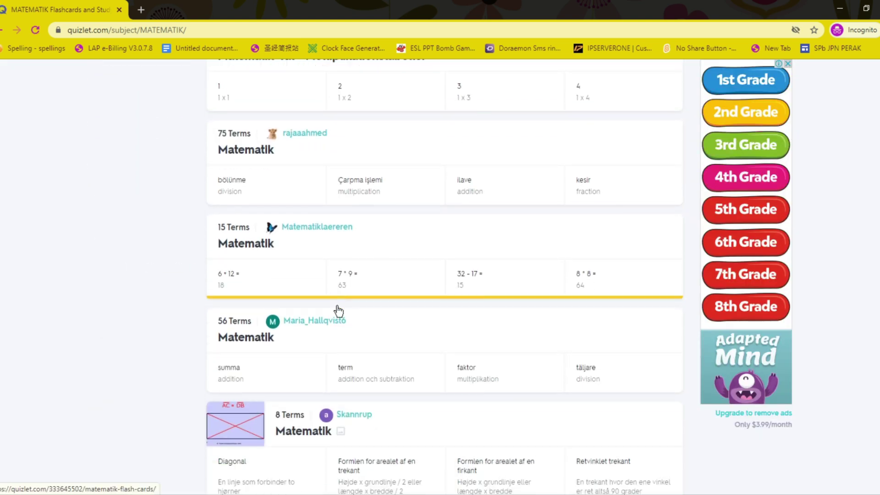
scroll(339, 301, down, 2)
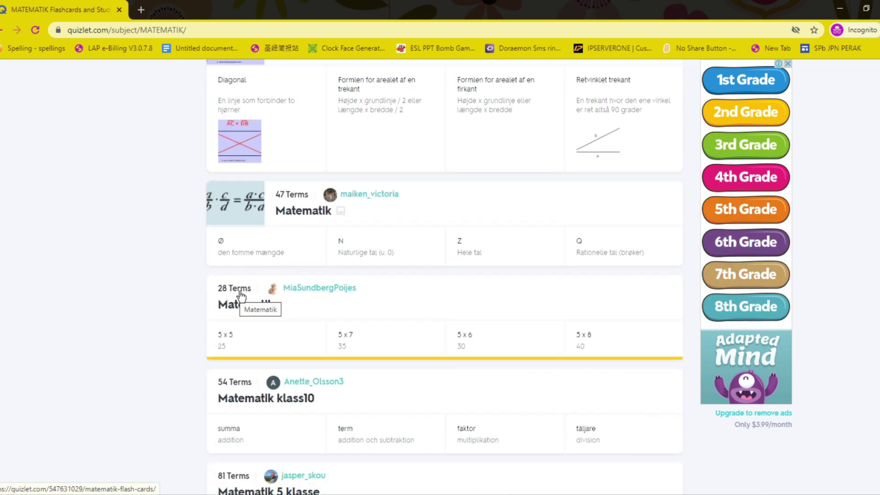
Step: Open the 28-term Matematik set, flip the first card to 25, and advance to 5 x 7
click(253, 310)
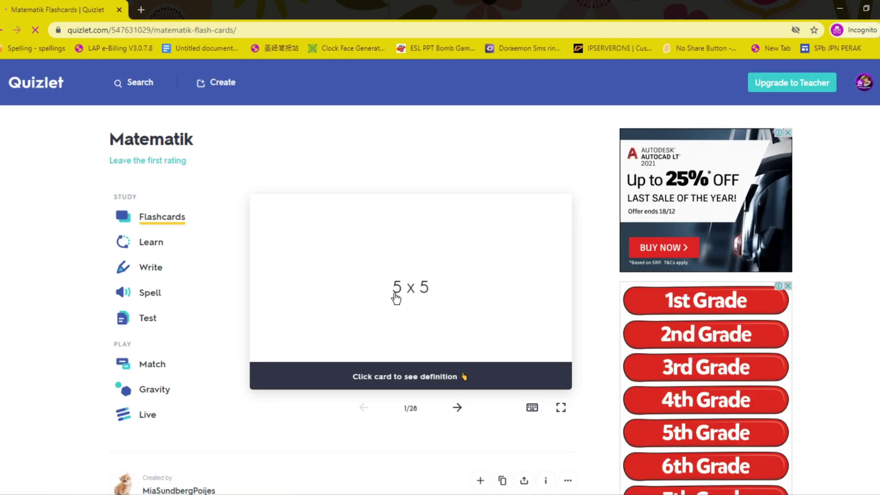
click(432, 379)
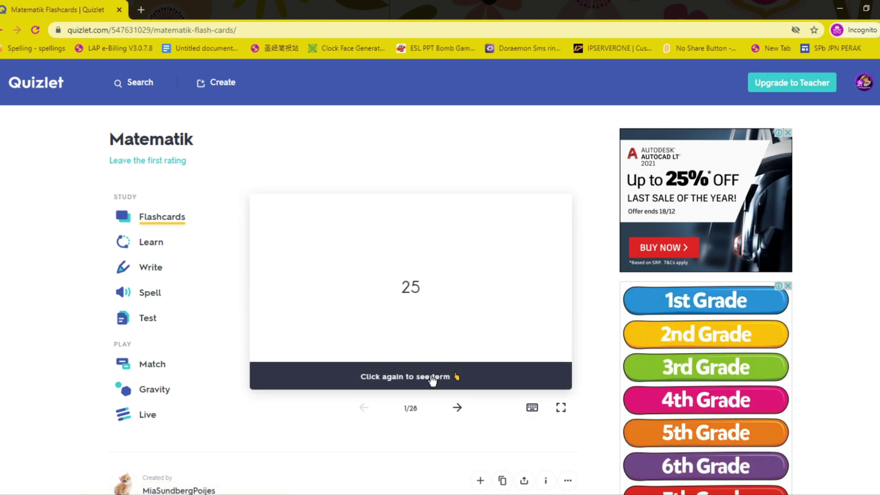
click(457, 409)
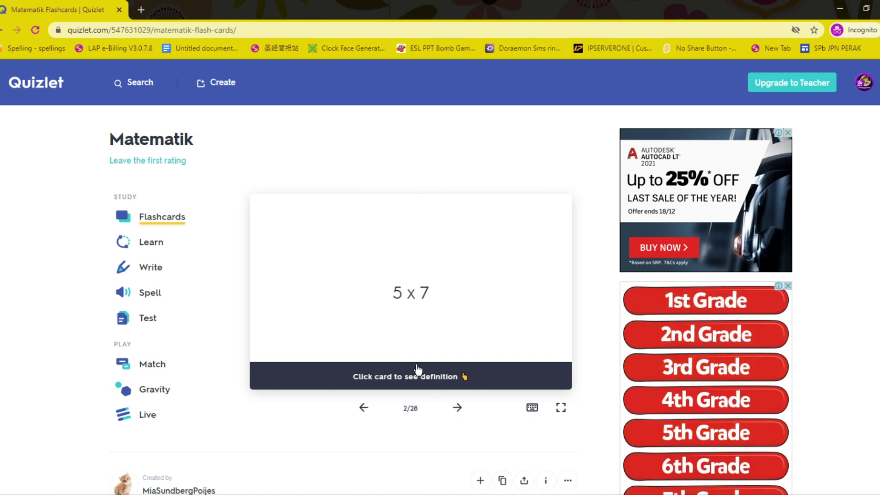
scroll(417, 369, down, 3)
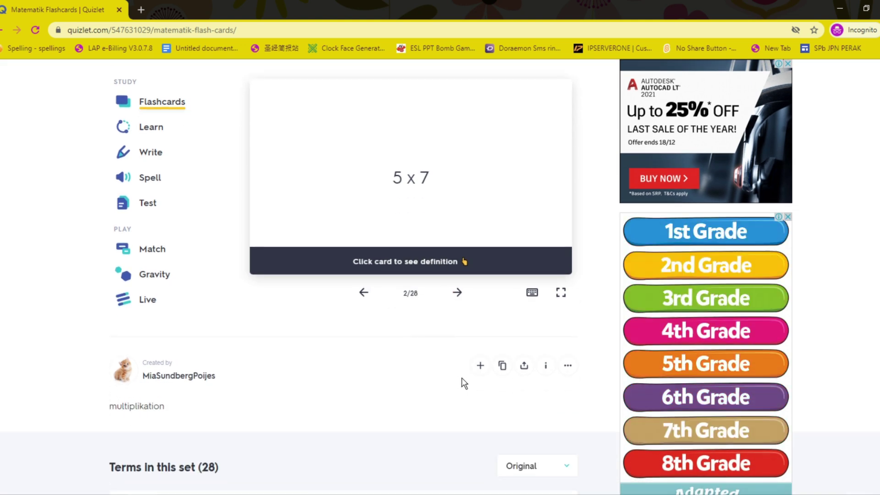
Step: Customize a copy of the set and append 'Fakta asas Darab' to its title
click(503, 367)
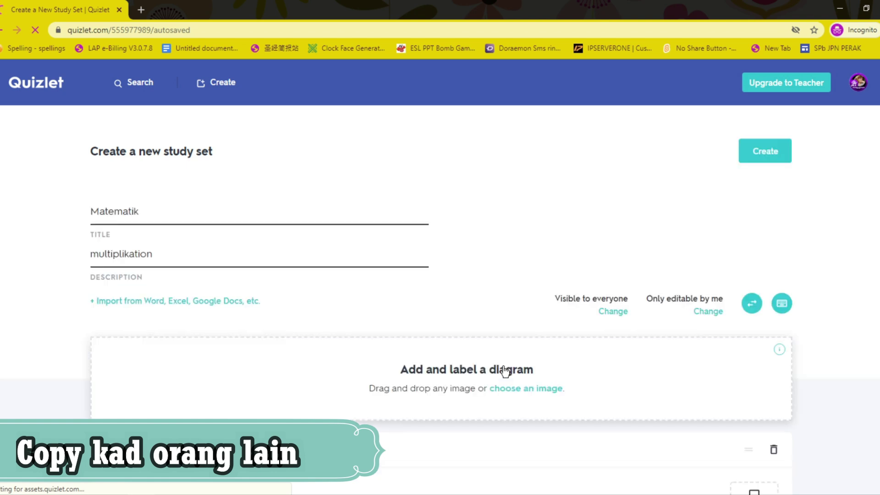
click(141, 211)
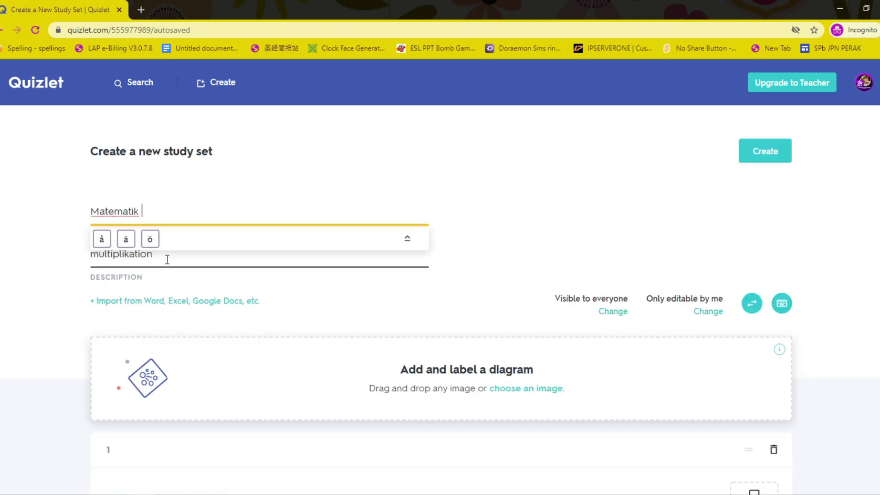
text(Fakta asas Darab)
click(175, 254)
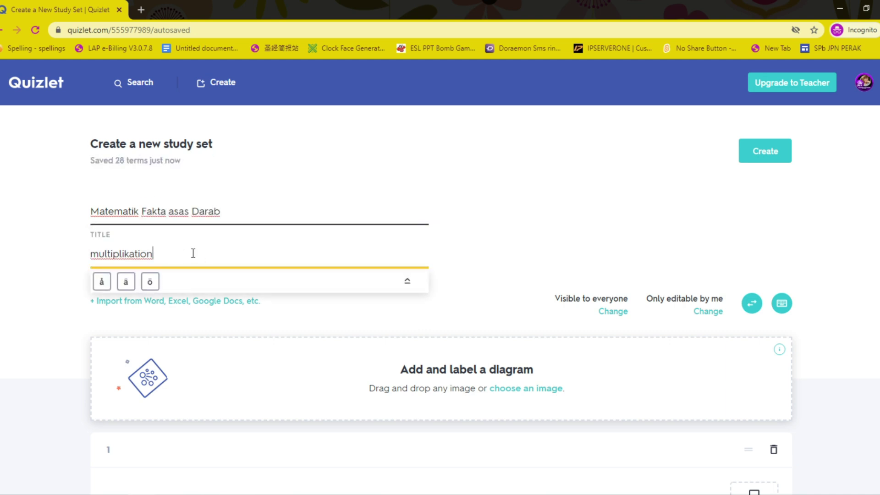
Step: Delete the 6 x 8, 6 x 9, 7 x 4, 7 x 8 and 7 x 9 cards
scroll(143, 259, down, 6)
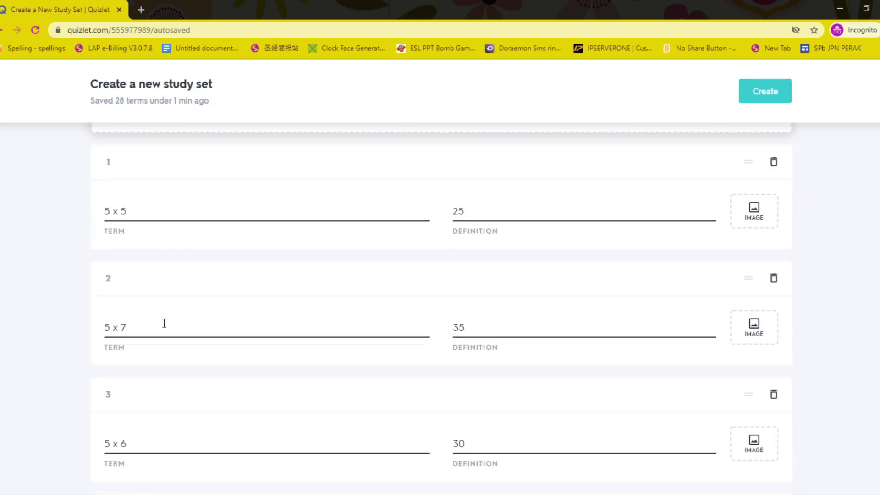
scroll(165, 322, down, 3)
scroll(168, 321, down, 3)
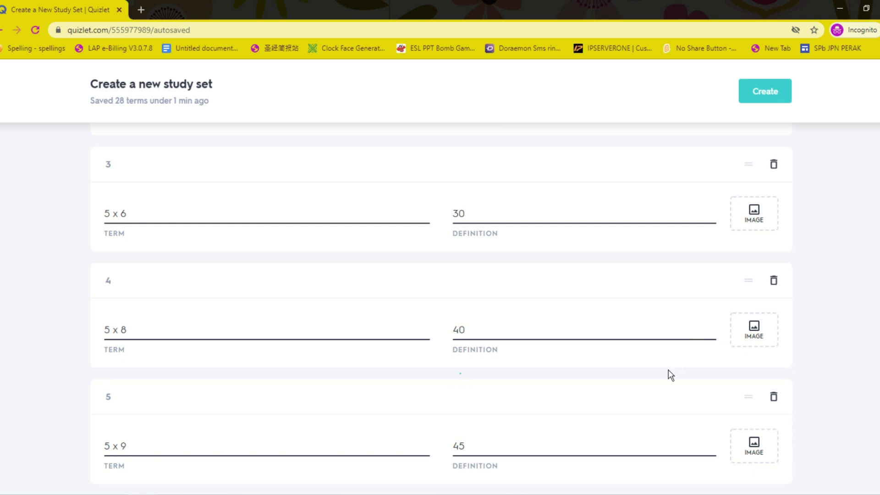
scroll(672, 375, down, 14)
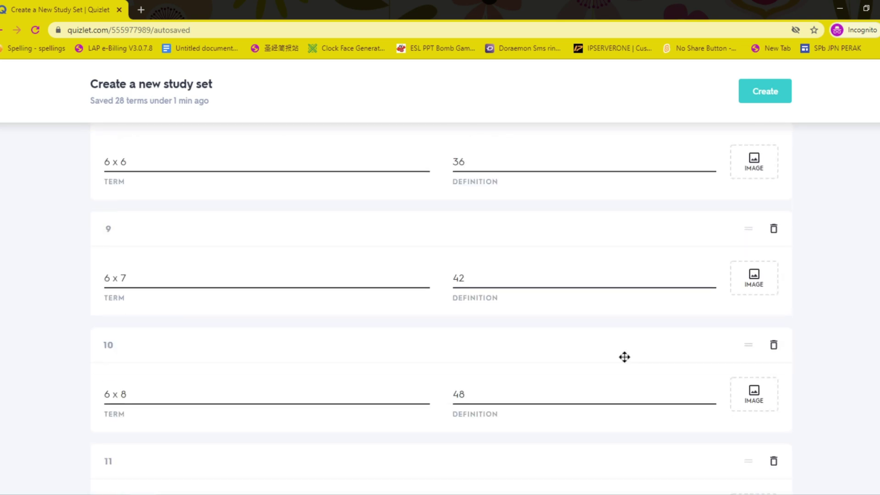
click(774, 346)
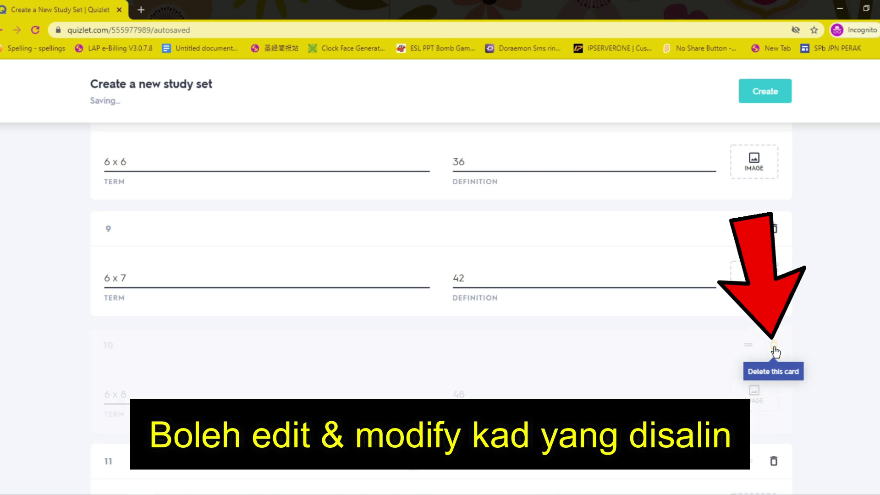
click(775, 347)
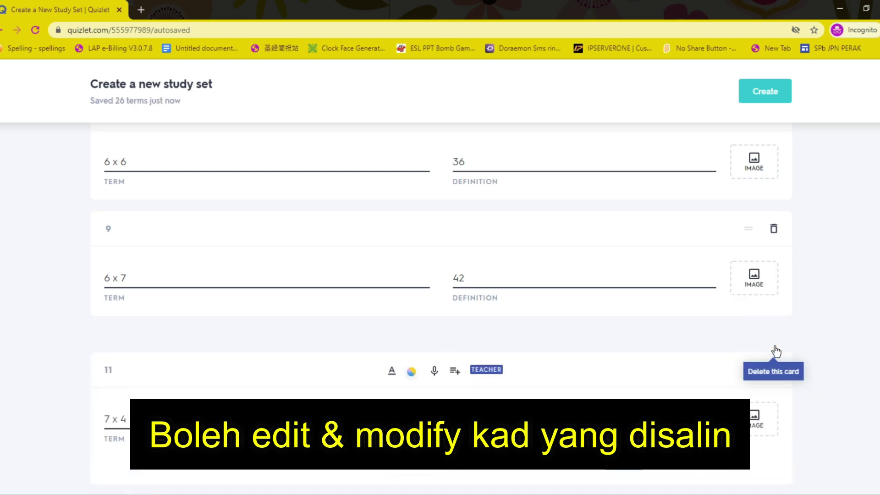
click(775, 347)
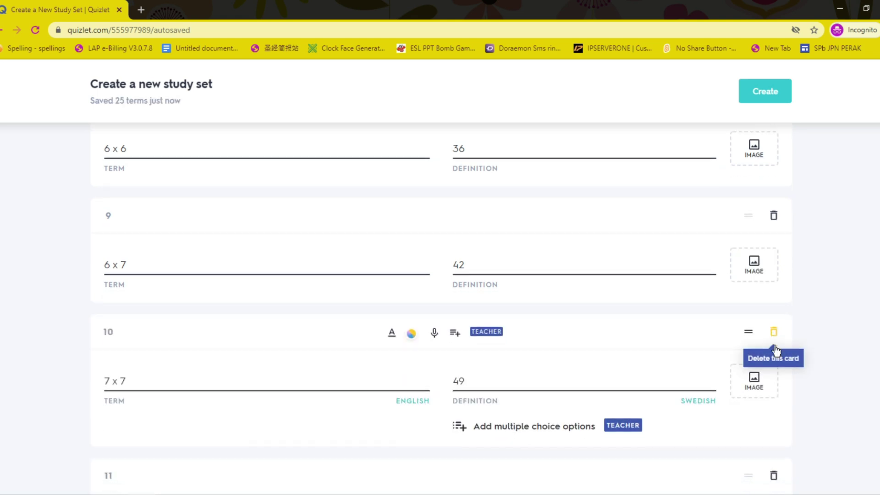
scroll(515, 295, down, 3)
click(774, 373)
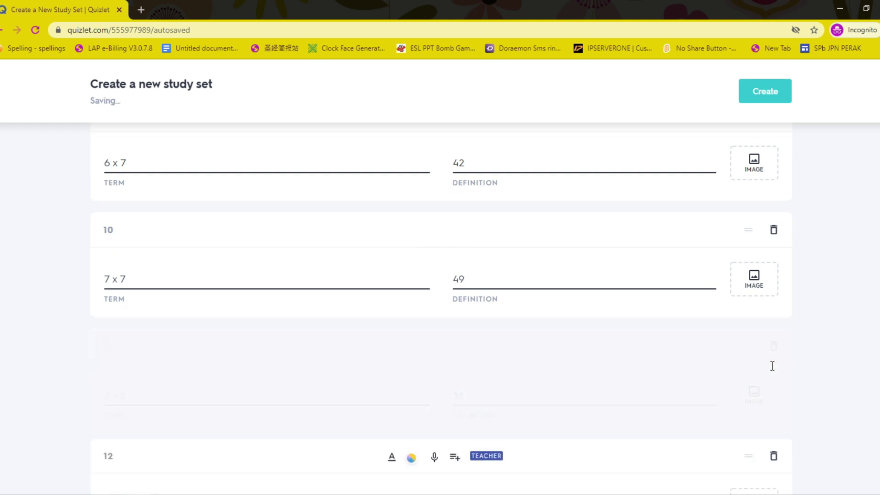
click(774, 347)
Step: Change the 8 x 4 / 32 card to 8 x 5 with definition 40
double_click(450, 397)
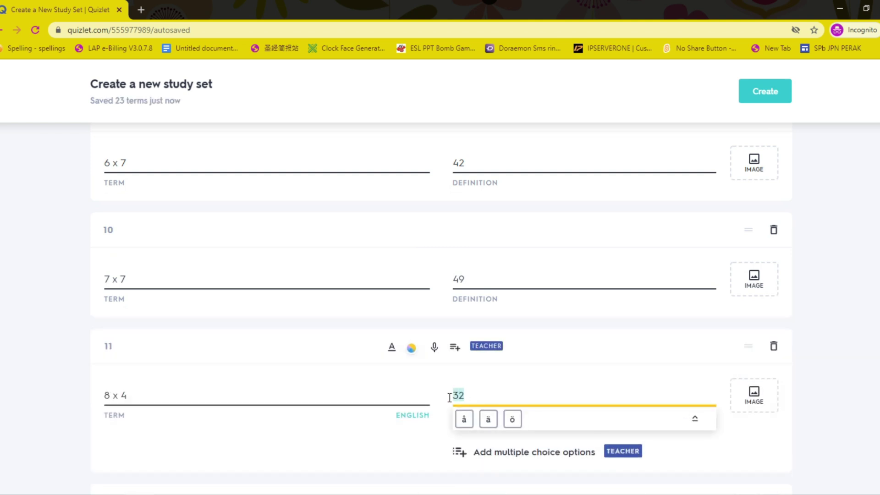
drag(155, 407, 94, 406)
text(8 x 5)
key(Tab)
text(40)
key(Tab)
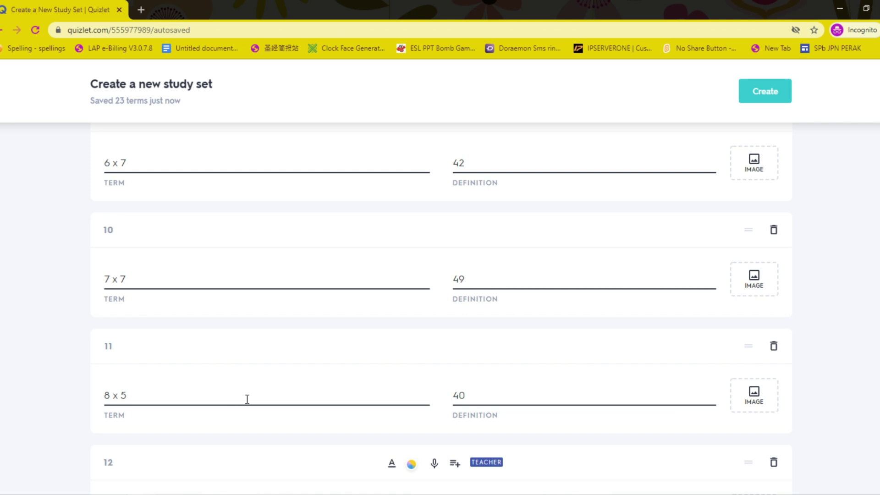
Step: Delete the remaining extra cards, including 8 x 5, 8 x 6, 8 x 7 and 9 x 4
click(774, 231)
click(772, 349)
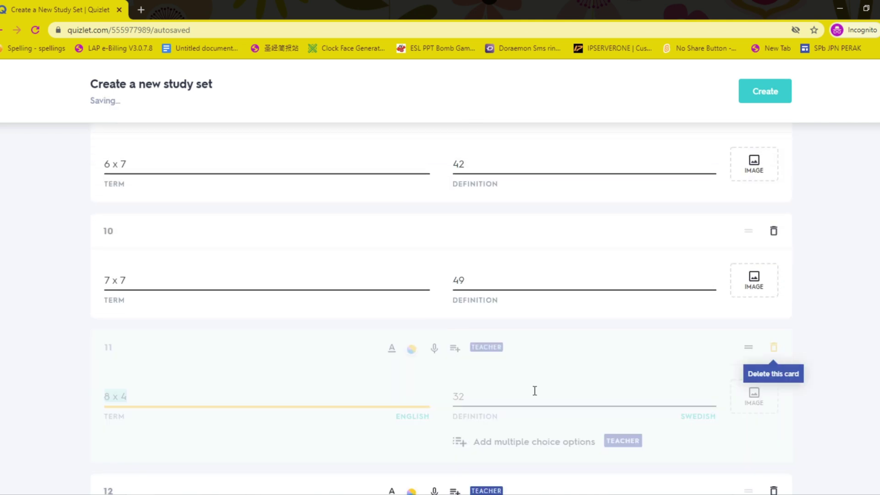
click(774, 348)
click(774, 348)
click(774, 348)
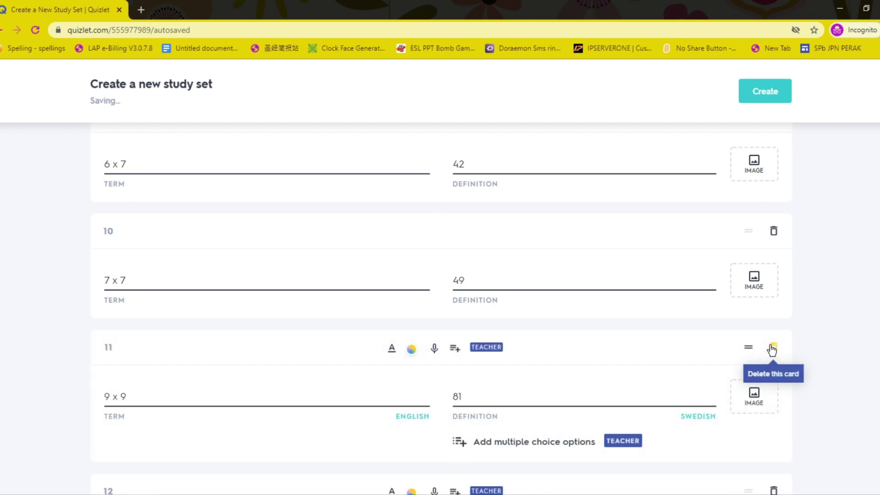
click(774, 348)
Step: Create the trimmed 10-card study set
scroll(775, 355, up, 17)
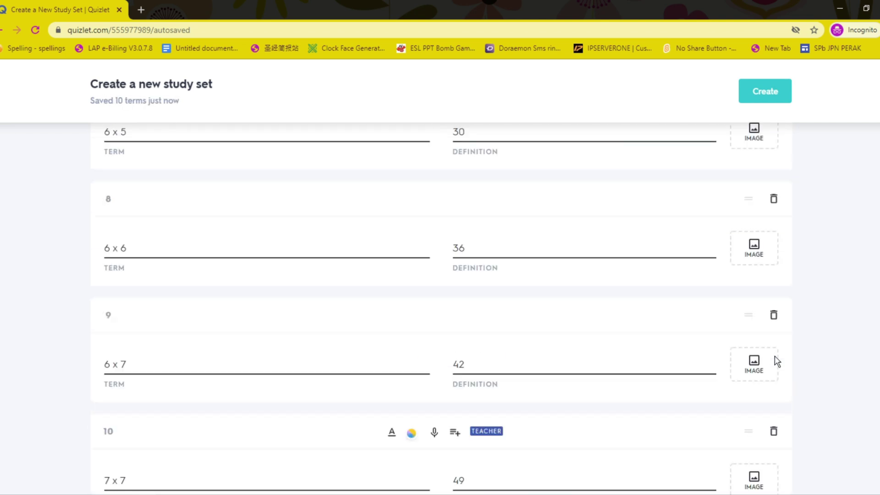
scroll(775, 356, down, 17)
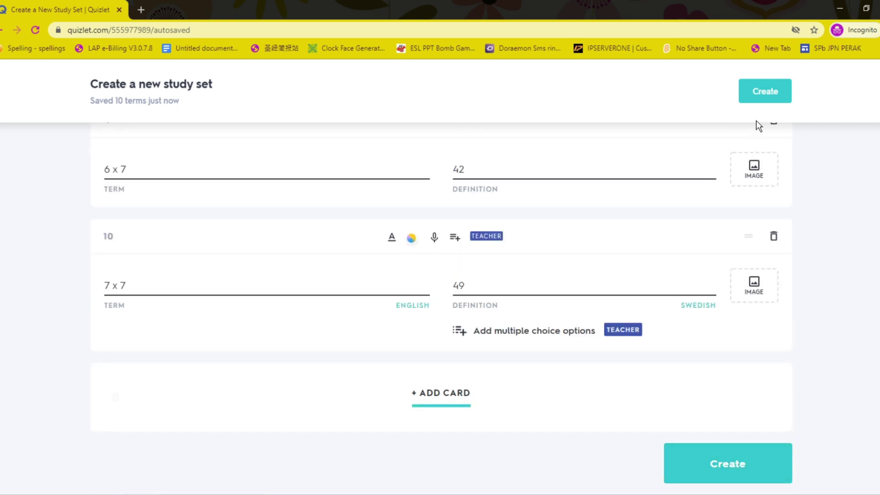
click(766, 91)
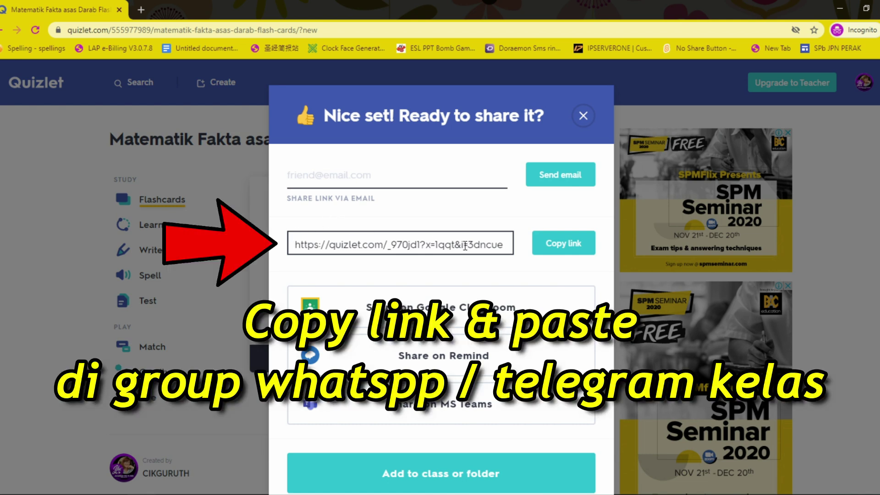
Step: Copy the new set's share link and start sharing it to Google Classroom
click(554, 248)
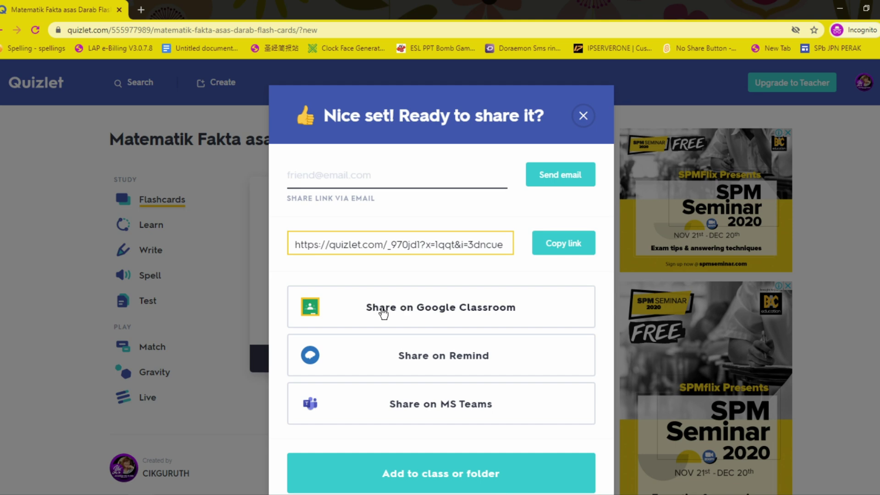
click(435, 319)
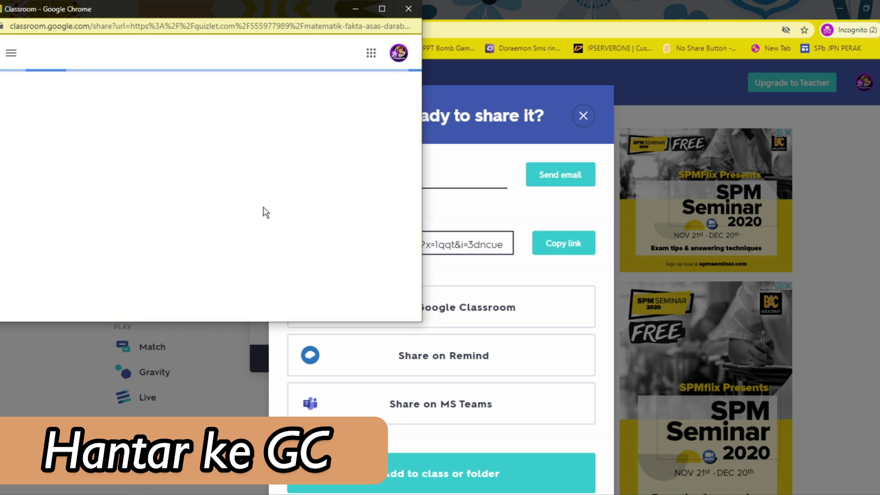
Step: Continue with the signed-in account, choose class DARJAH 4 M and the Create material action
scroll(264, 207, down, 1)
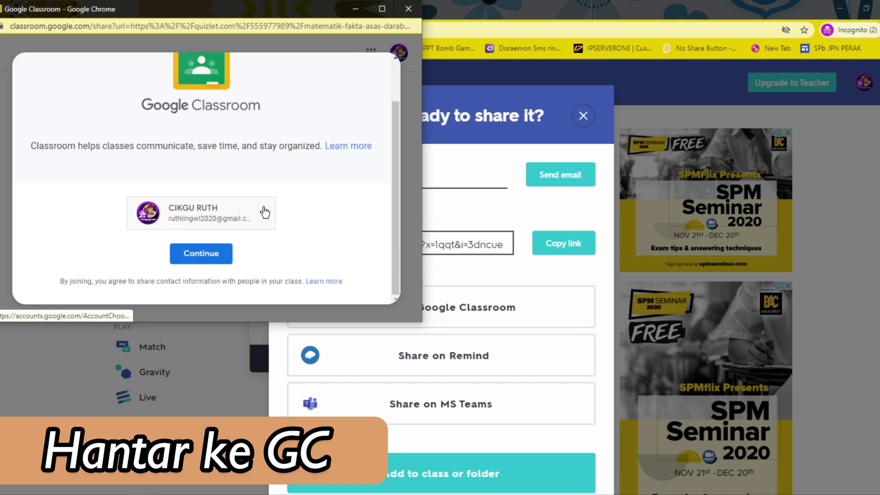
click(228, 252)
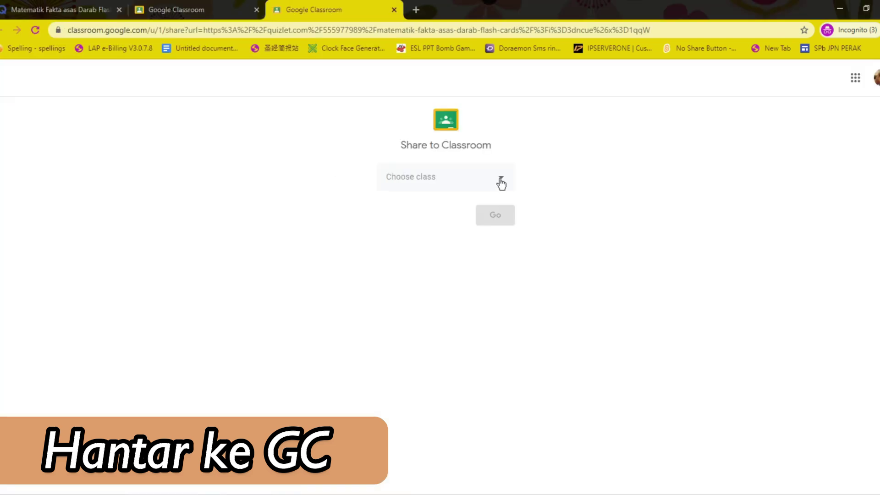
click(501, 182)
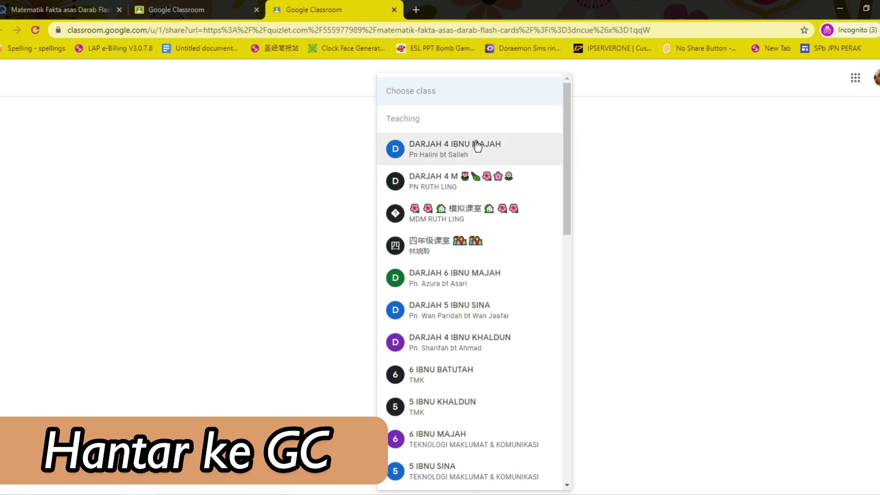
click(481, 181)
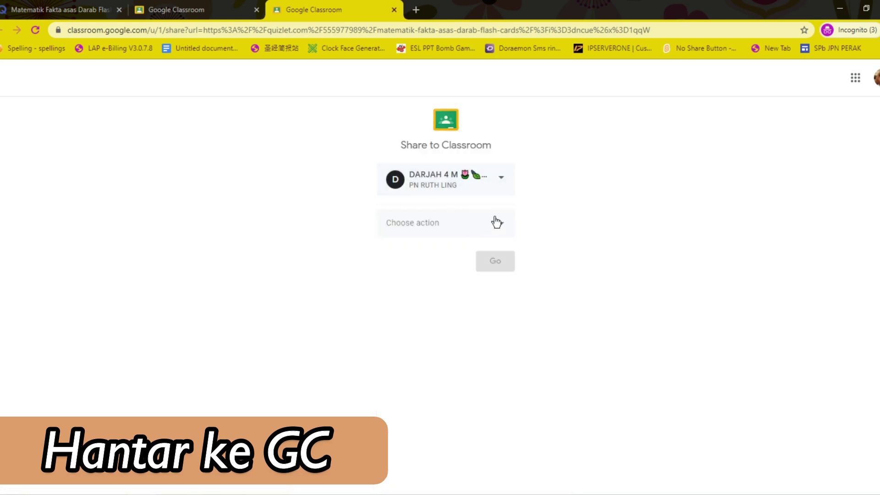
click(497, 222)
click(497, 222)
click(500, 225)
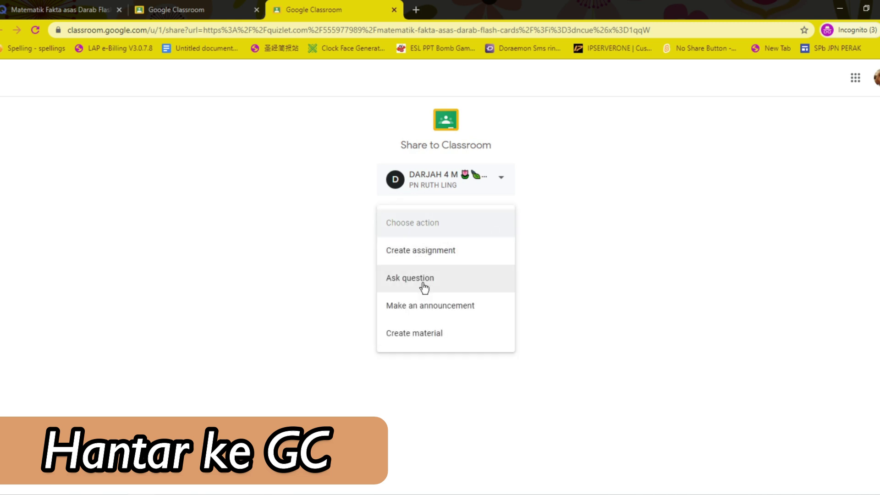
click(430, 334)
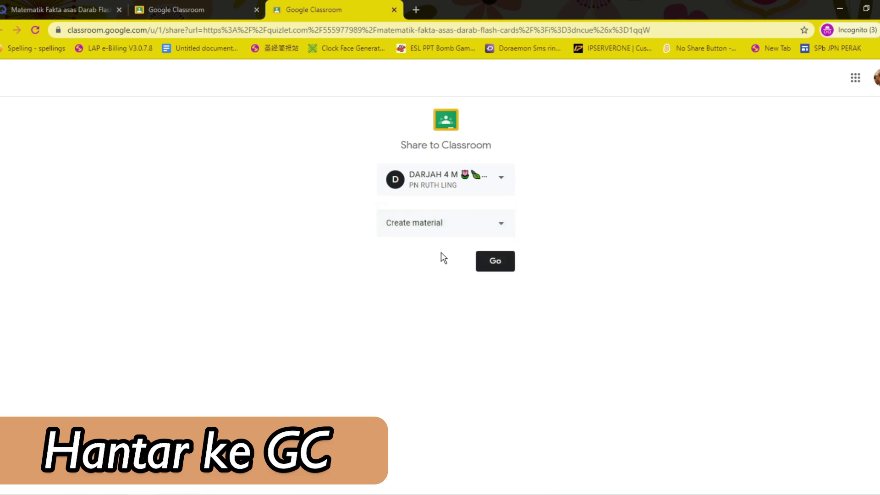
Step: Title the material 'FAKTA ASAS DARAB' with description 'SILA BELAJAR BAHAN PEMBELAJARAN YANG TELAH CIKGU KONGSIKAN'
click(499, 266)
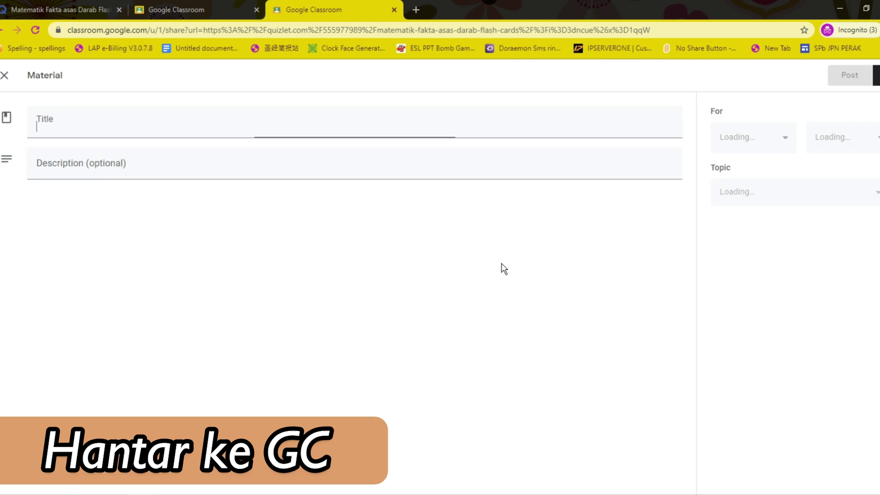
click(53, 128)
text(FAKTA ASAS DARAB)
click(64, 188)
text(SILA BELAJAR BAHAN PEMB)
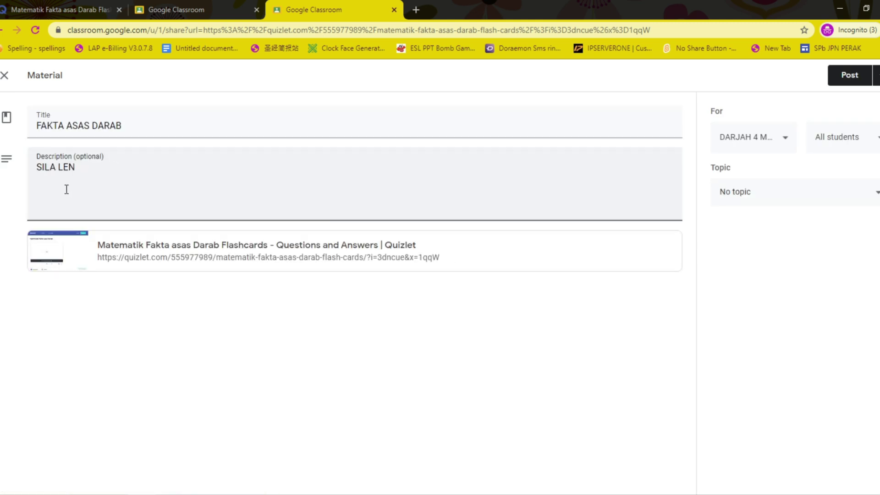
text(ELAJARAN YANG TELAH CIKGU KONGSIKAN)
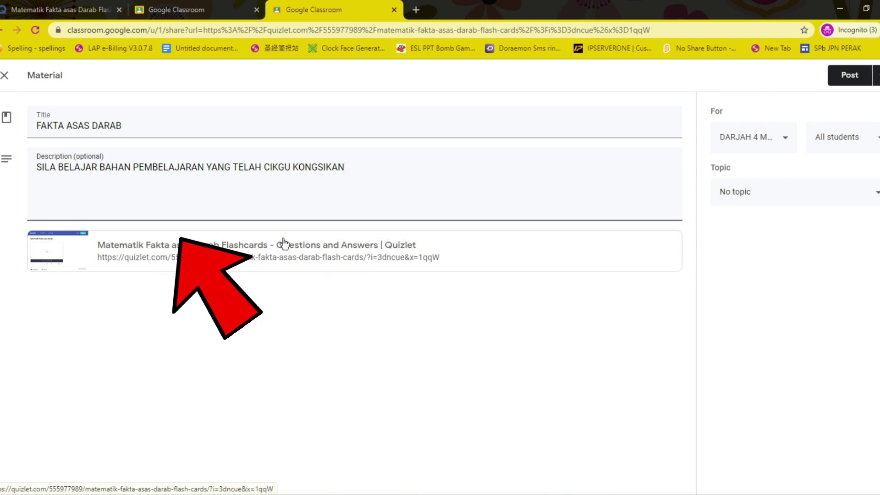
Step: File it under topic MATEMATIK, post it to the class, and return to Quizlet
click(873, 195)
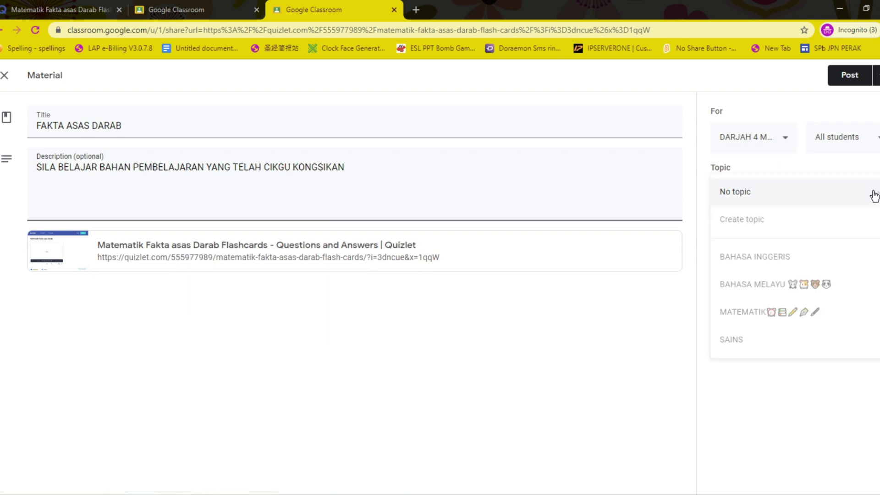
click(749, 311)
click(849, 76)
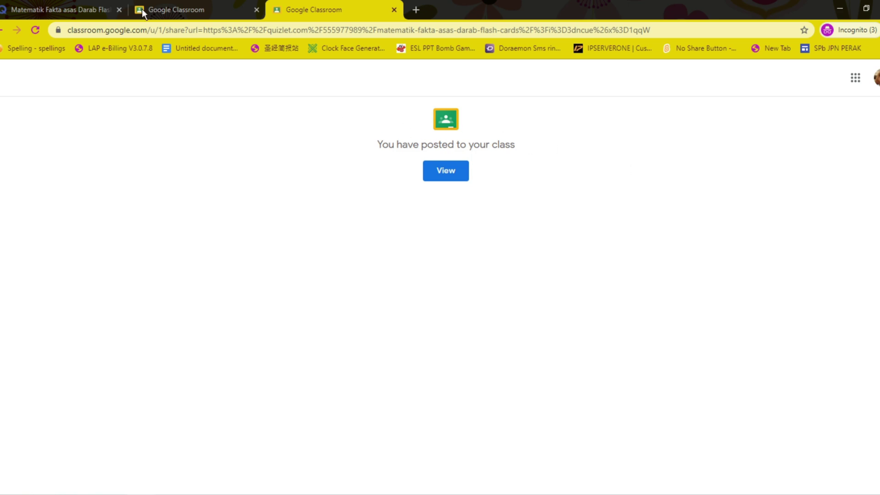
click(24, 6)
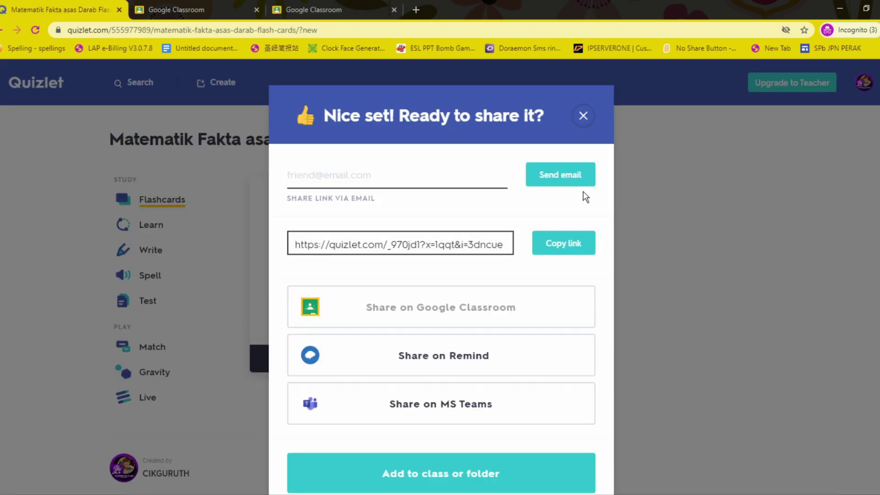
Step: Close the share dialog and flip the 5 x 5 and 5 x 7 cards to 25 and 35
click(583, 115)
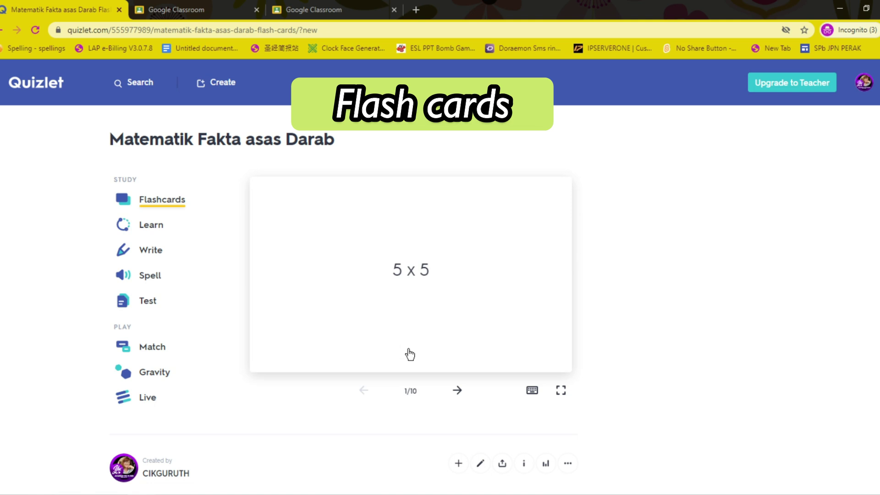
click(414, 361)
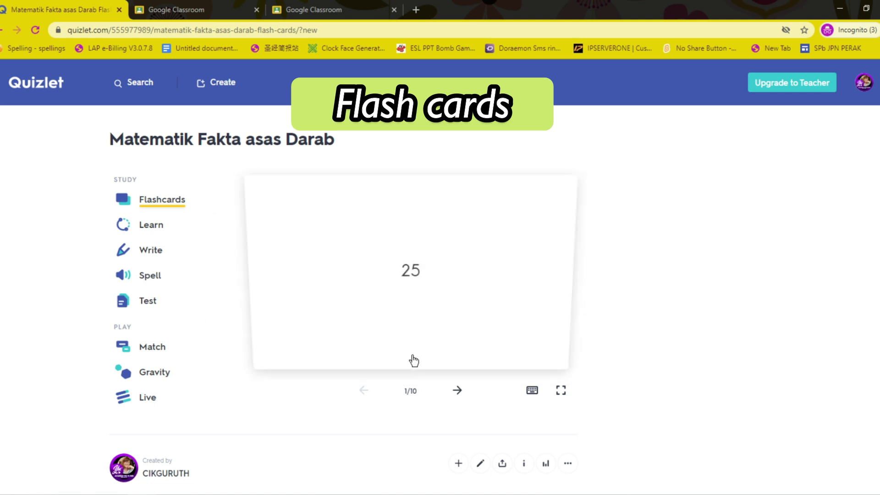
click(458, 390)
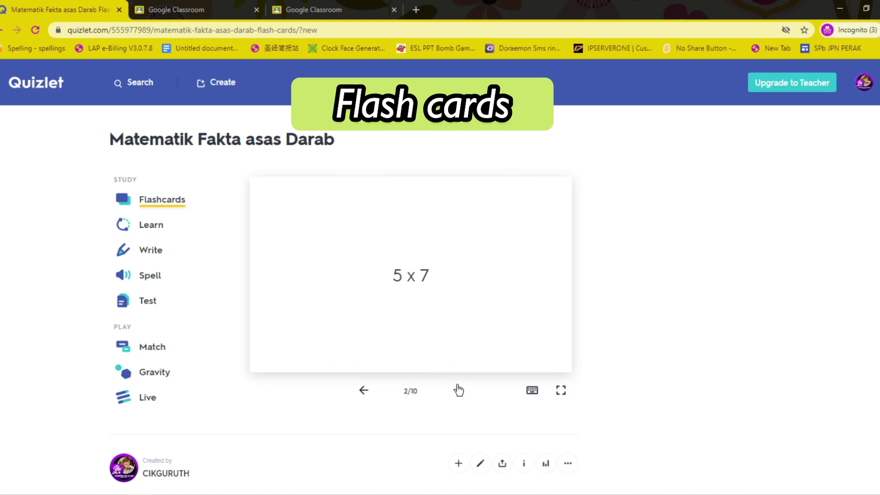
click(414, 355)
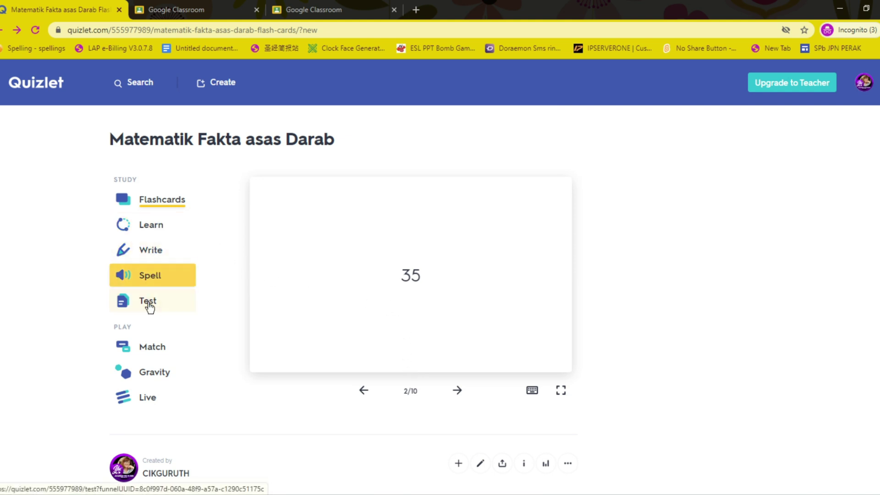
Step: In Learn mode, answer 5 x 5, 6 x 6, 5 x 7 and 5 x 9 with 25, 36, 35 and 40
click(160, 229)
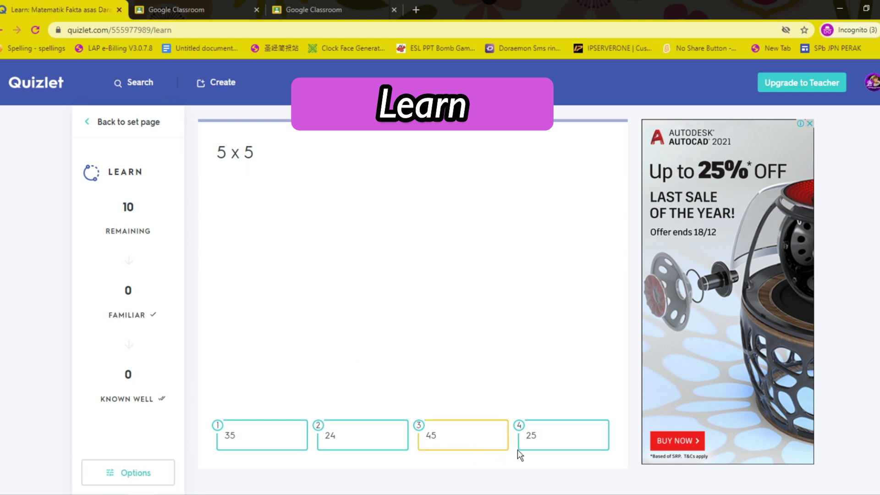
click(558, 440)
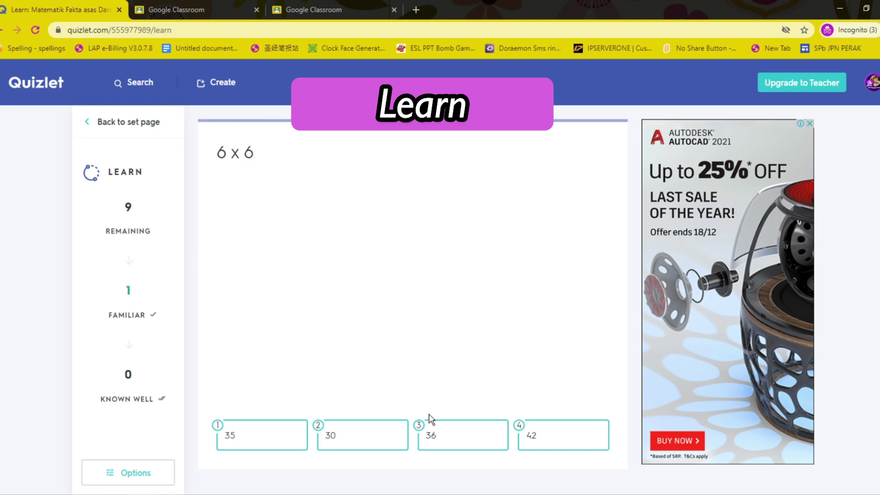
click(437, 437)
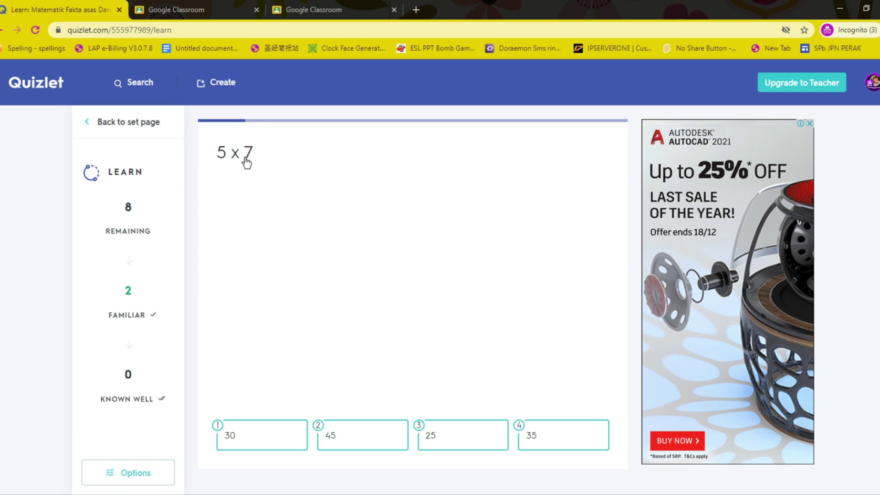
click(542, 437)
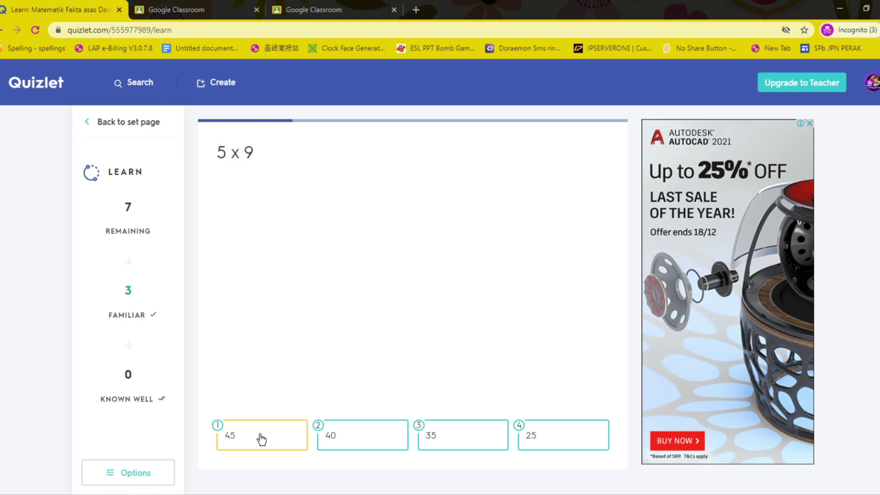
click(347, 436)
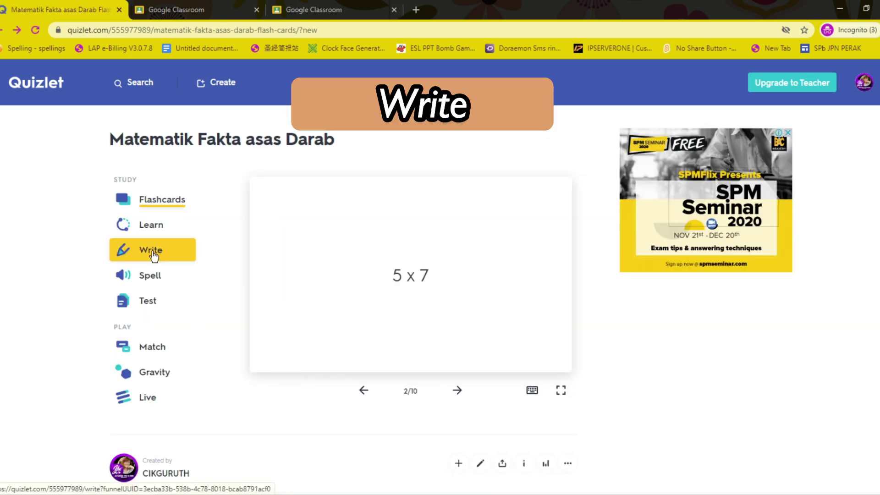
Step: In Write mode, submit the answers '6 X 6' and '5 X66', then switch to Spell mode
click(154, 255)
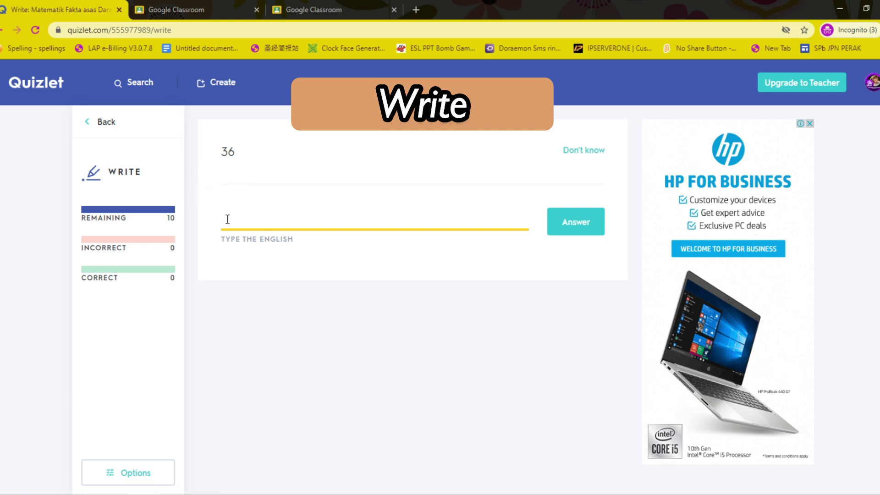
text(6 X 6)
click(572, 225)
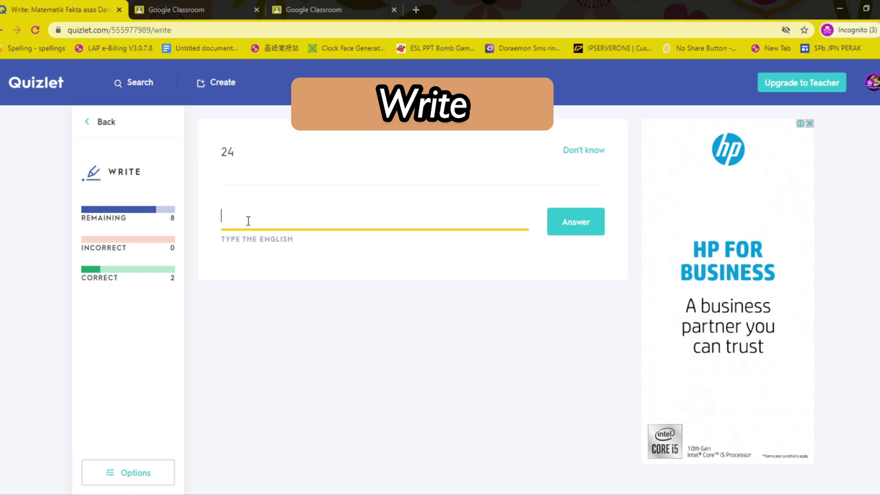
text(5 X)
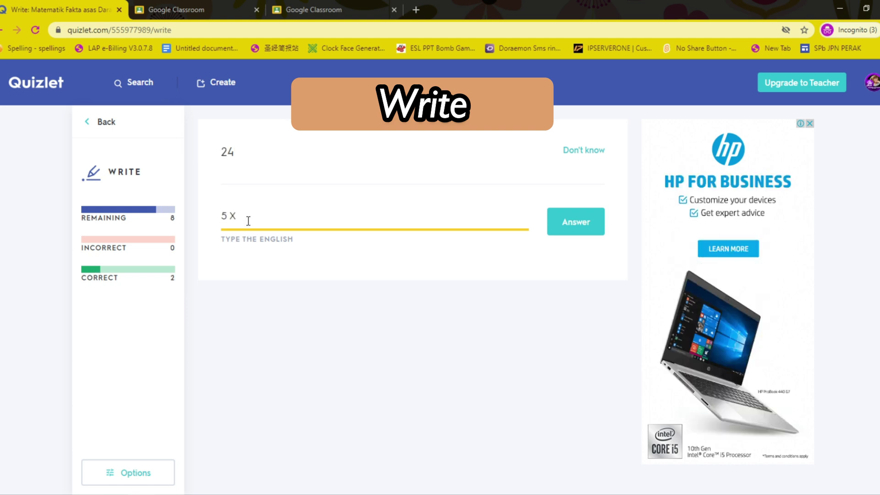
text(66)
click(572, 222)
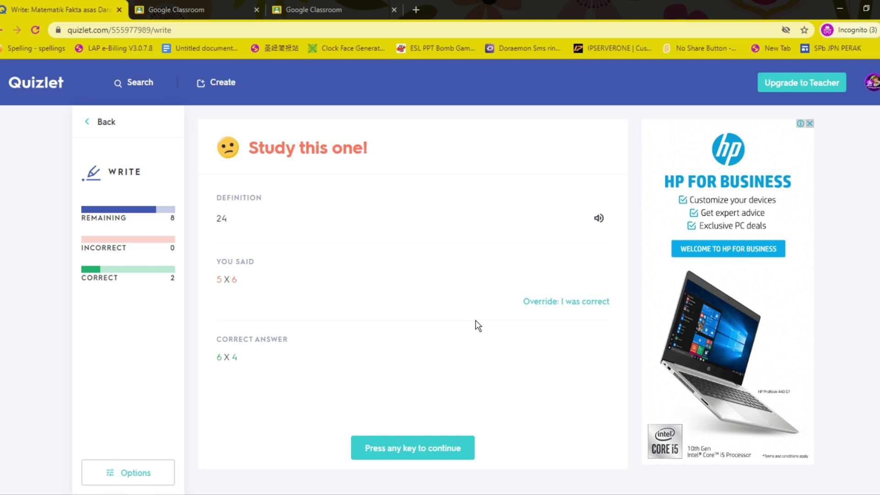
click(95, 122)
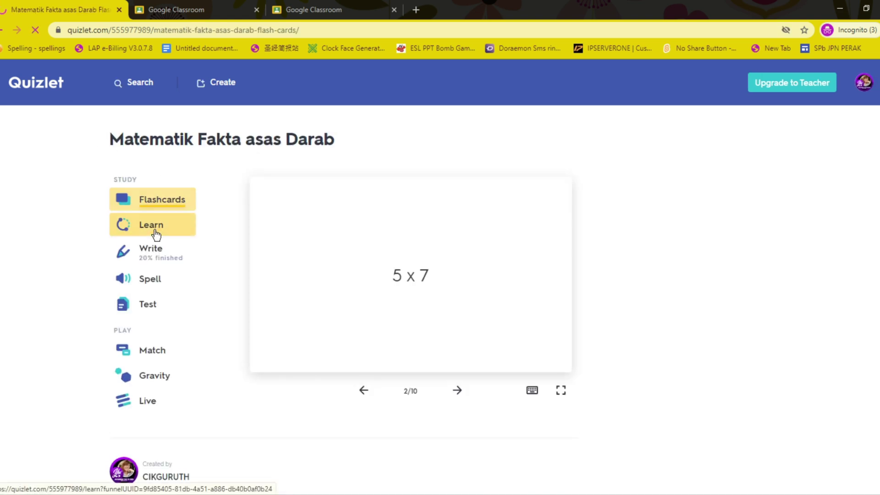
click(148, 281)
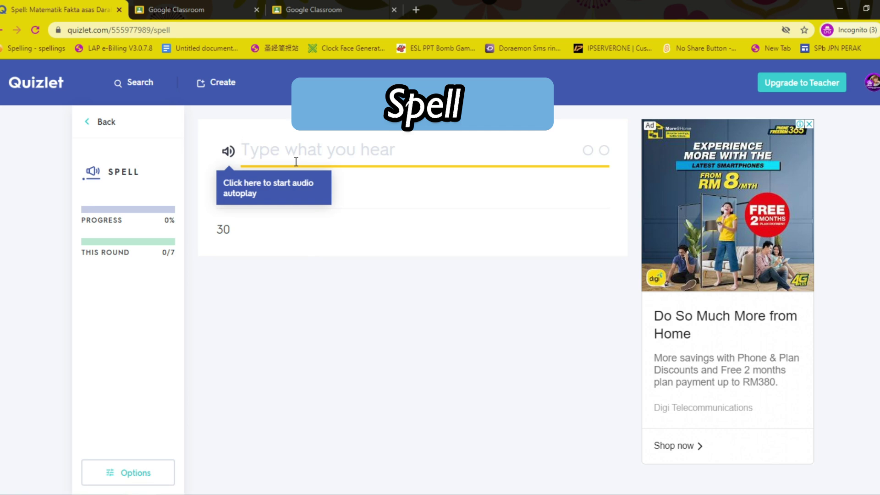
Step: Play the audio for the 30 prompt, answer it with 6 X 5, and return to the set page
click(228, 155)
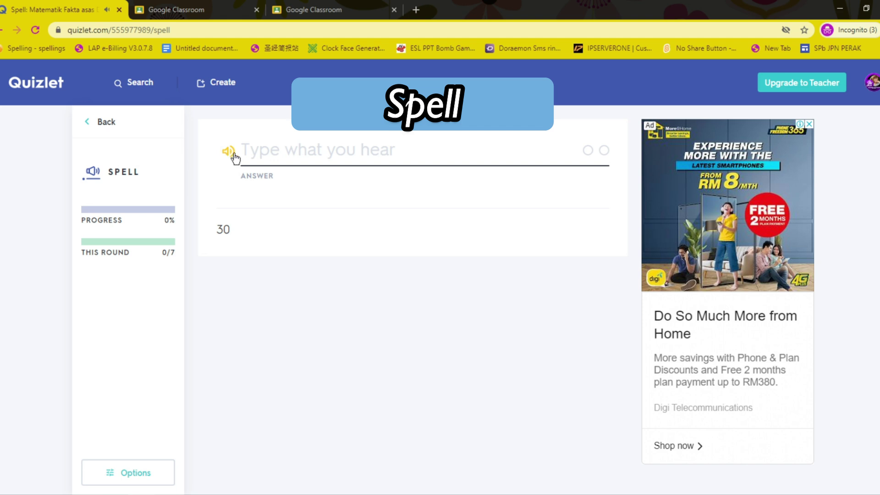
click(262, 153)
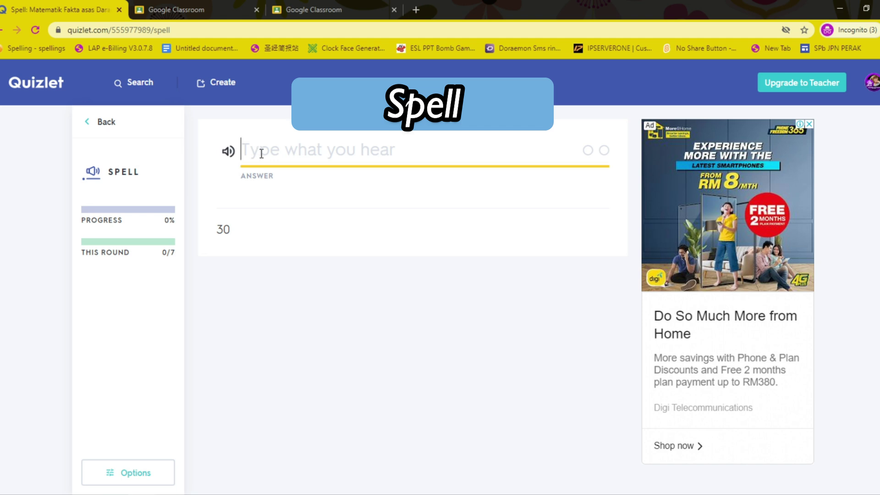
text(6 X 5)
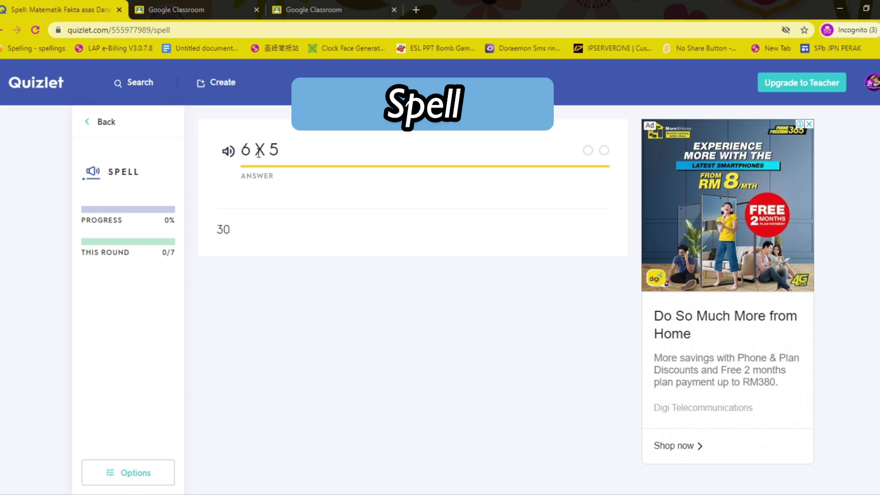
key(Return)
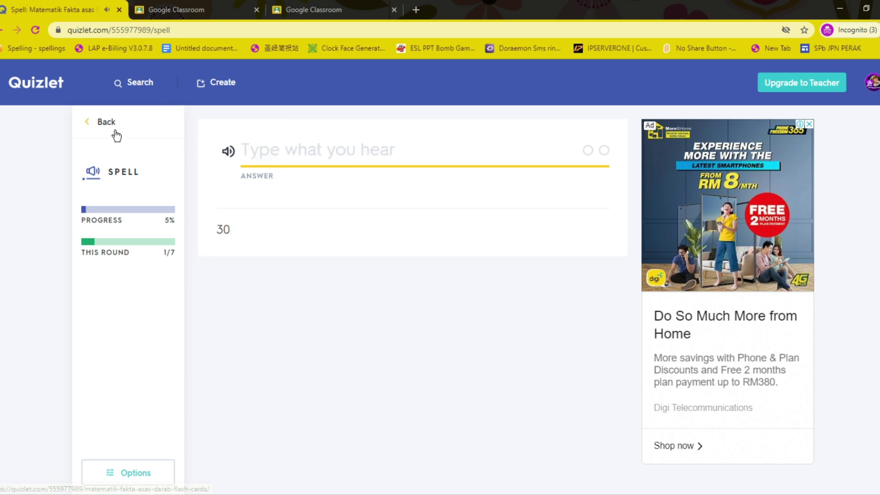
click(103, 124)
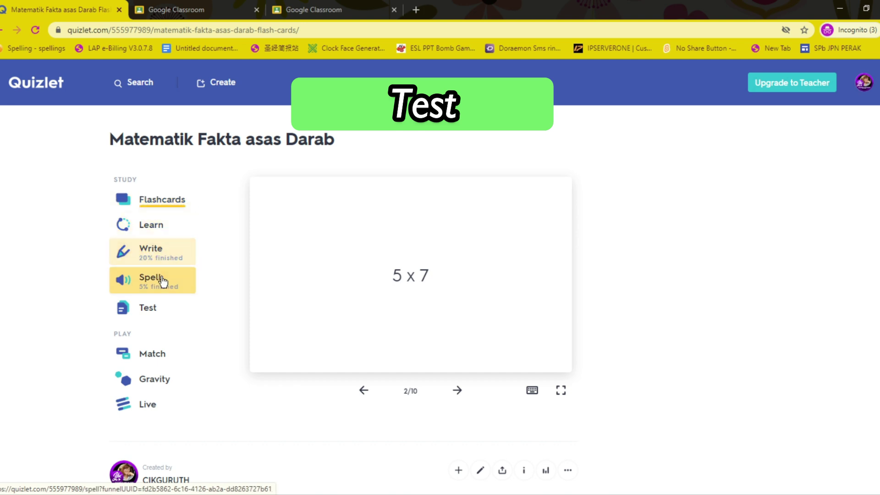
Step: Start a practice test and answer 25 and 24, and C for the first matching question
click(150, 316)
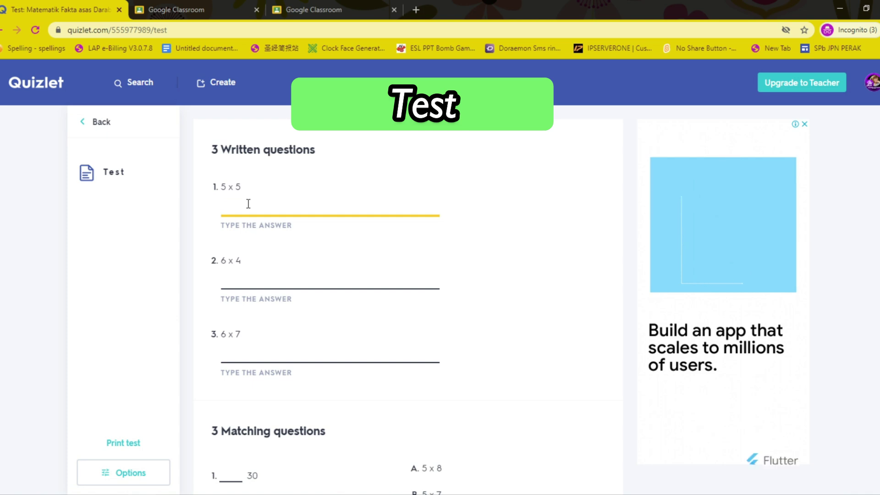
text(25)
click(244, 280)
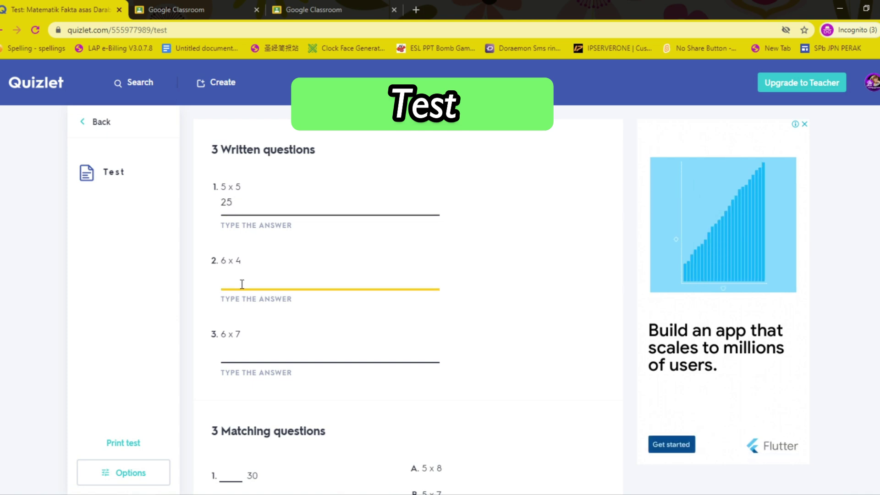
text(24)
click(252, 354)
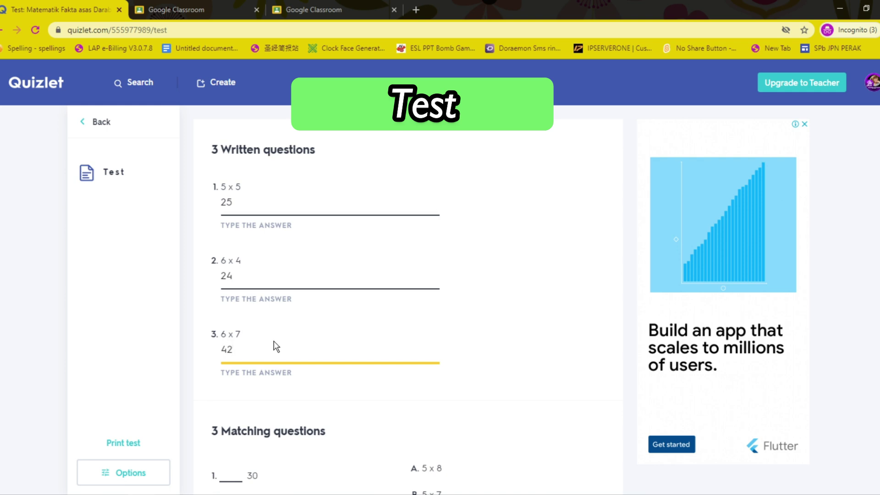
scroll(277, 339, down, 3)
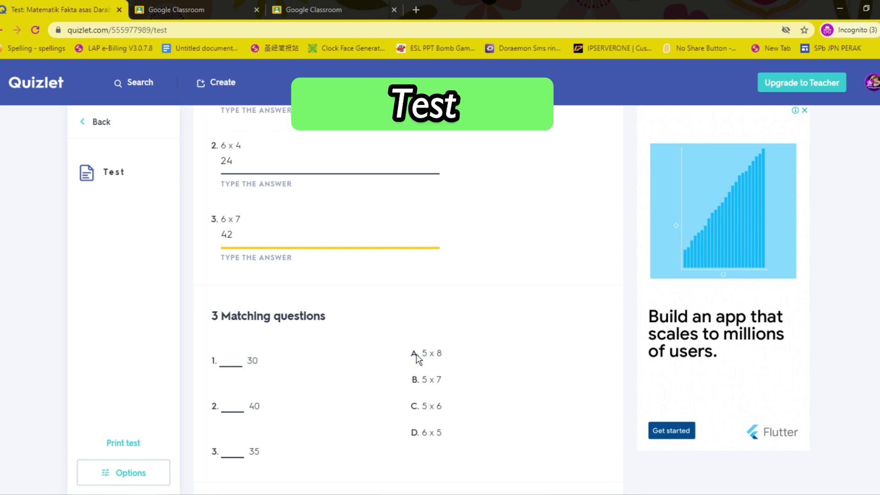
click(229, 358)
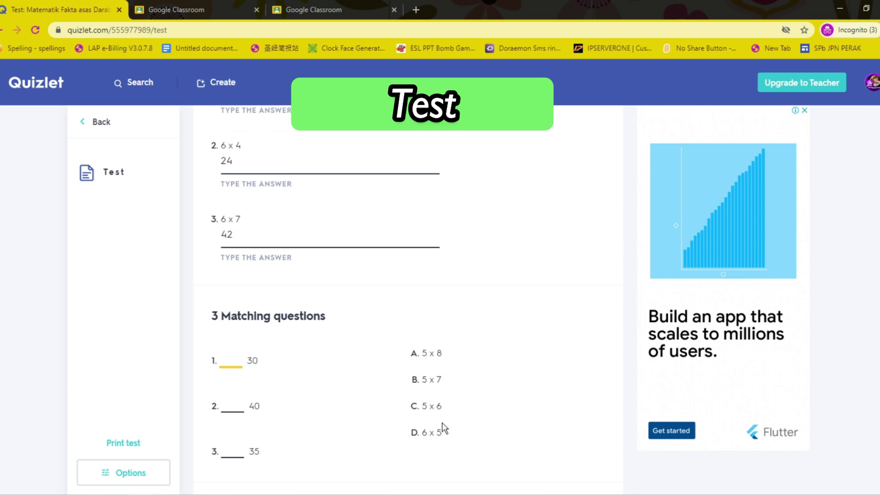
text(C)
Step: Submit the test for checking, then go back to the set page
scroll(343, 312, down, 5)
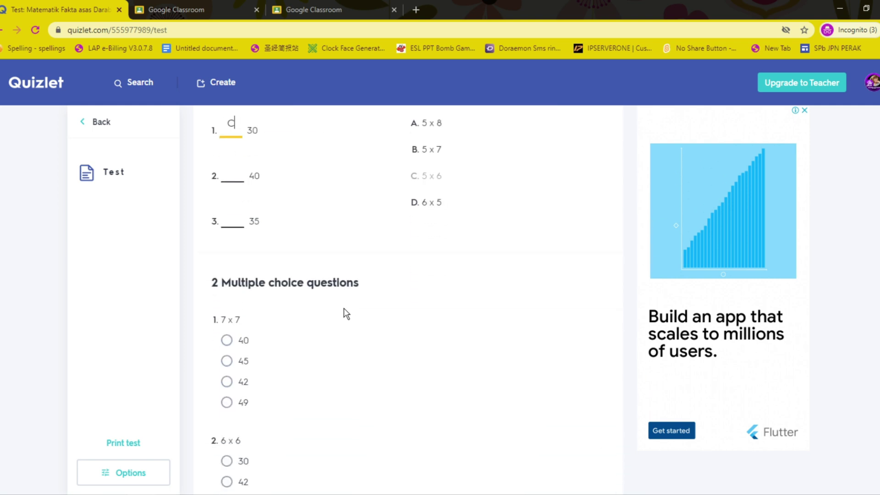
scroll(339, 303, up, 2)
scroll(313, 300, down, 2)
scroll(314, 302, down, 7)
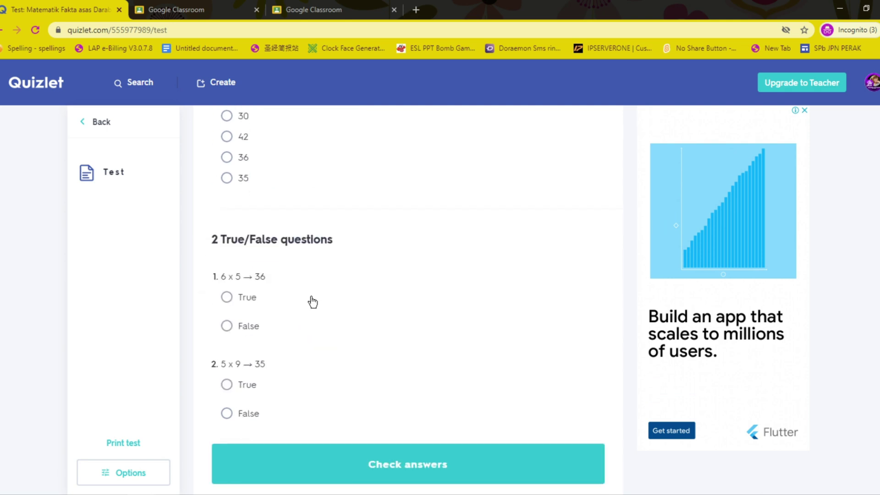
click(404, 457)
scroll(381, 389, up, 12)
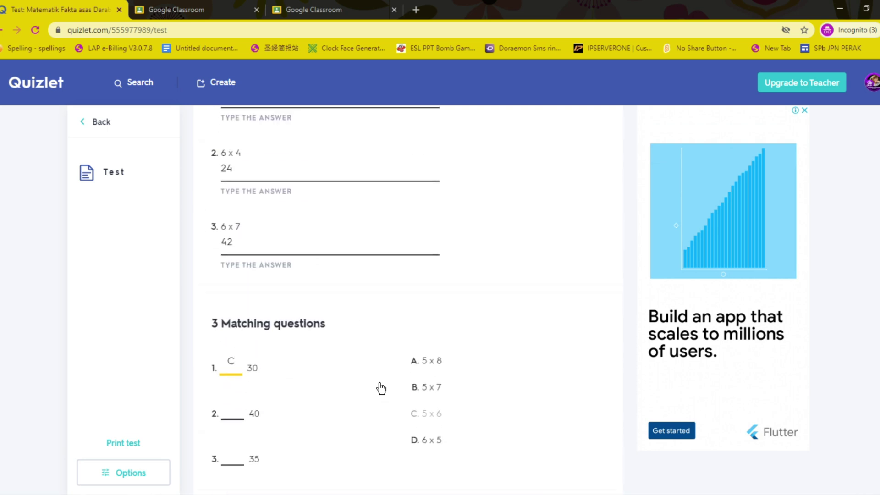
scroll(381, 389, up, 3)
click(88, 121)
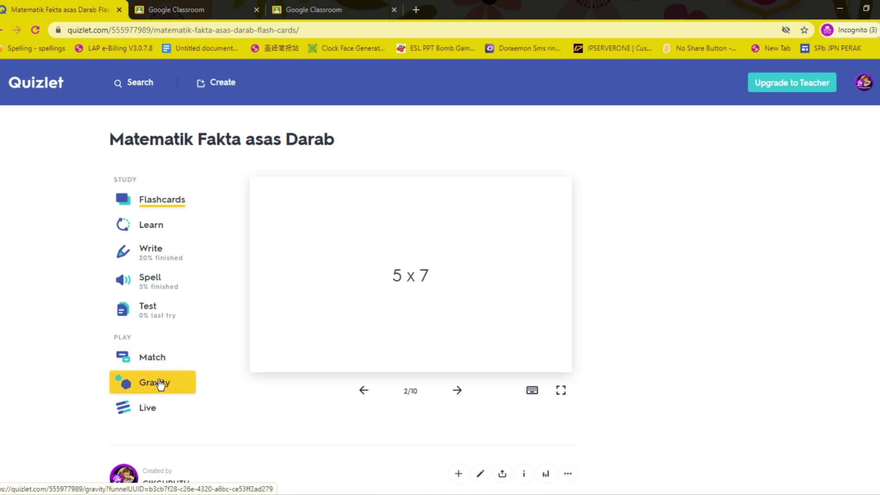
Step: Start Match and pair all cards: 25, 35, 40, 30, 42, and 30 with 6 x 5
click(161, 358)
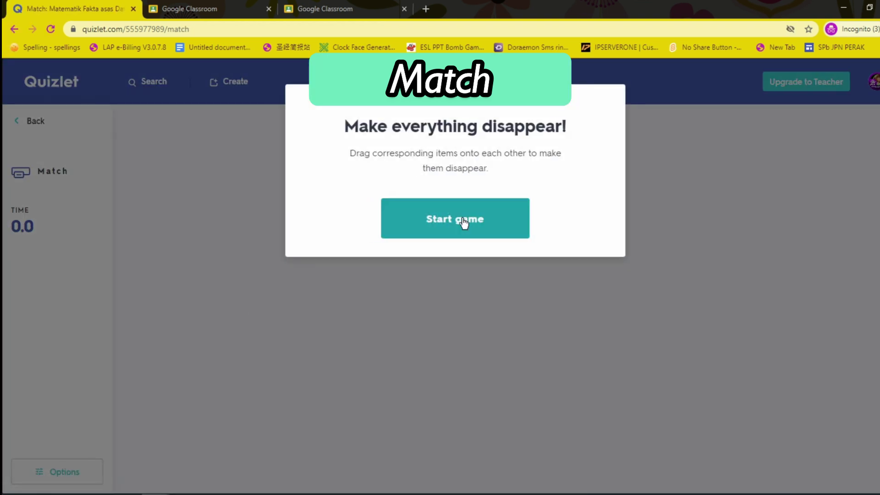
click(464, 223)
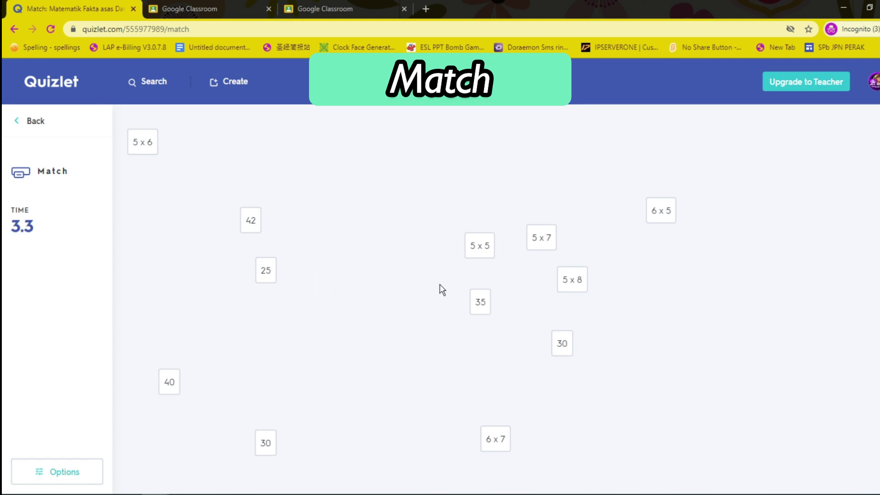
drag(265, 270, 480, 247)
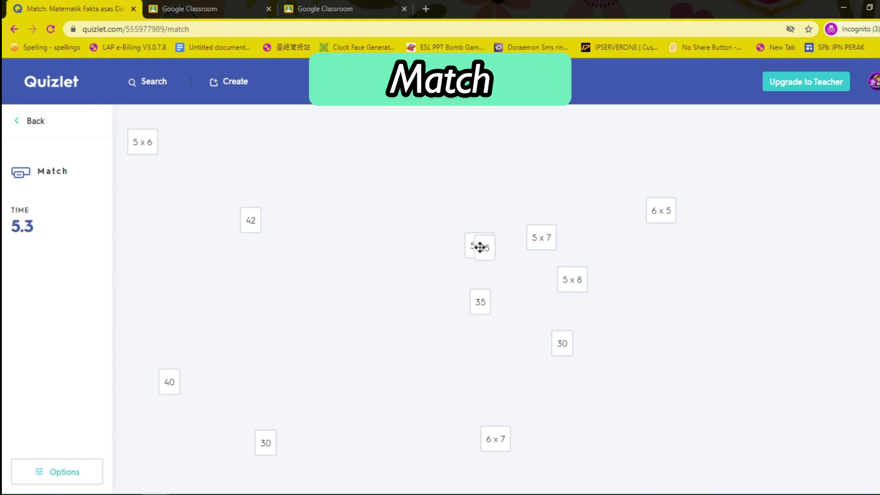
drag(479, 303, 549, 242)
drag(570, 280, 175, 372)
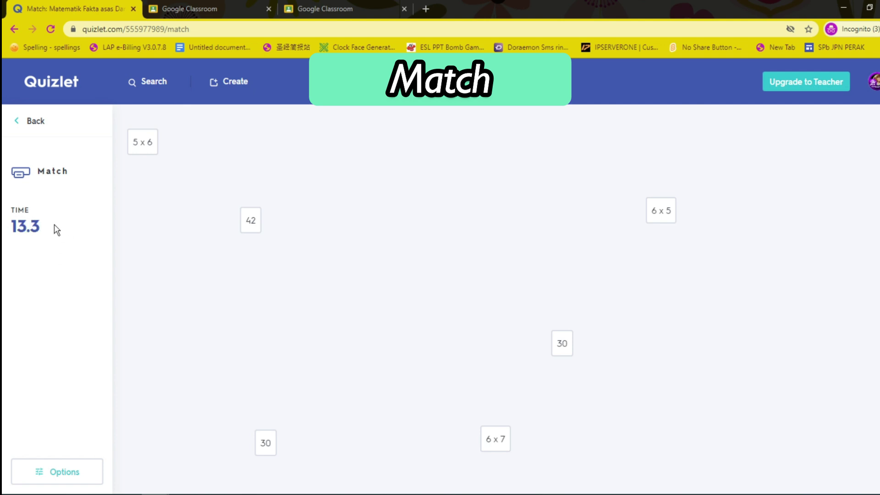
drag(143, 142, 566, 347)
drag(252, 221, 493, 440)
drag(257, 444, 667, 220)
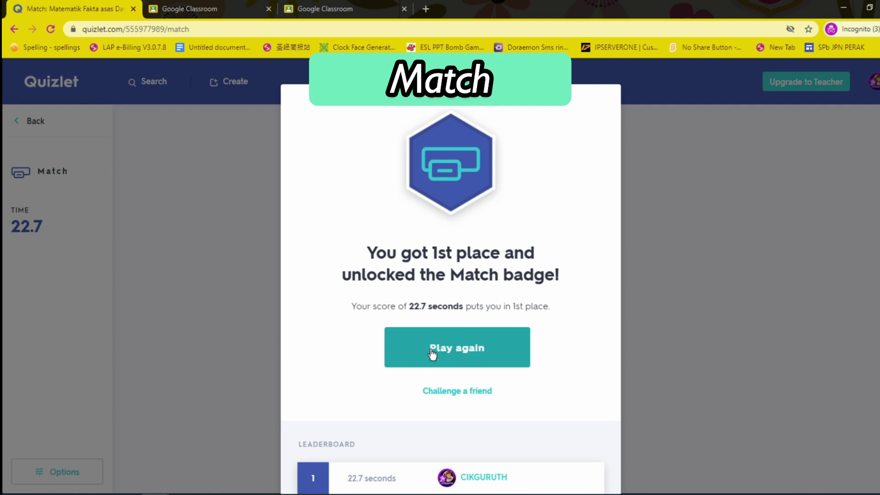
Step: Dismiss the Match results and return to the set's study page
scroll(466, 402, down, 3)
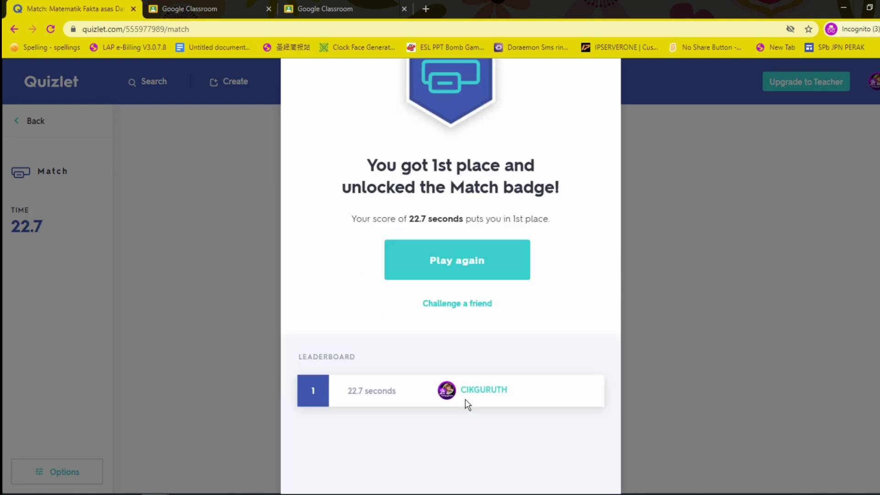
scroll(464, 379, up, 3)
scroll(463, 380, down, 3)
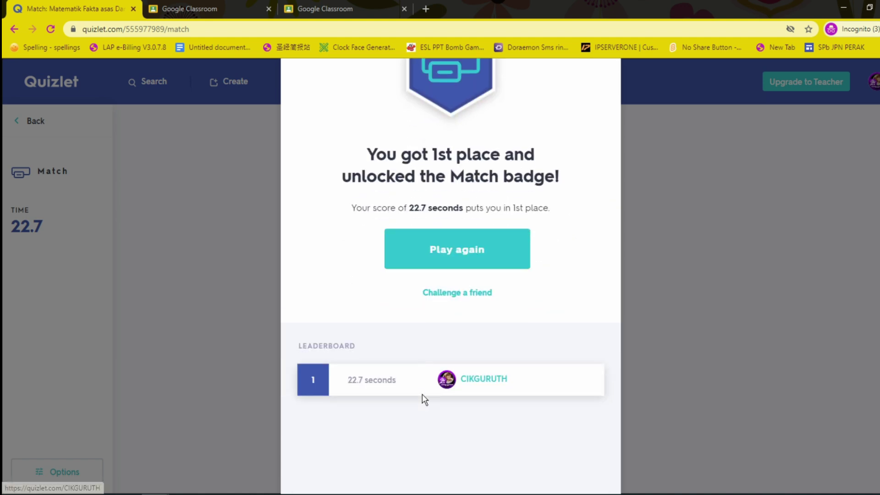
click(661, 326)
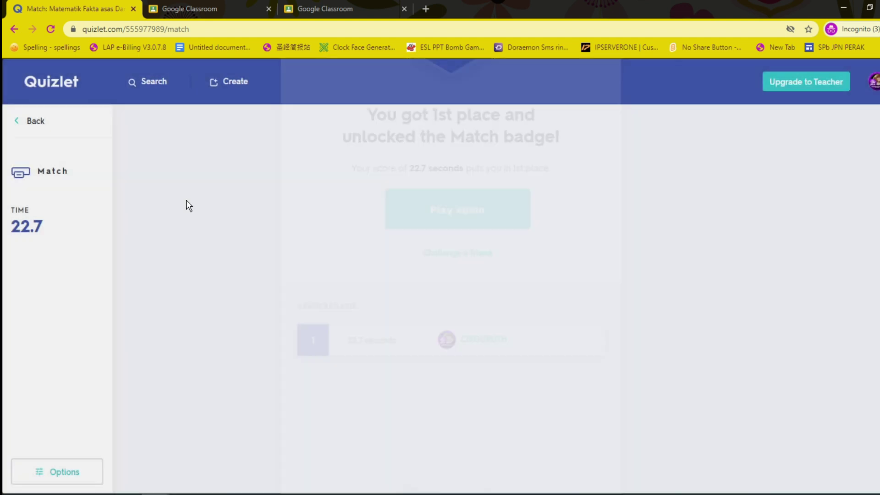
click(30, 120)
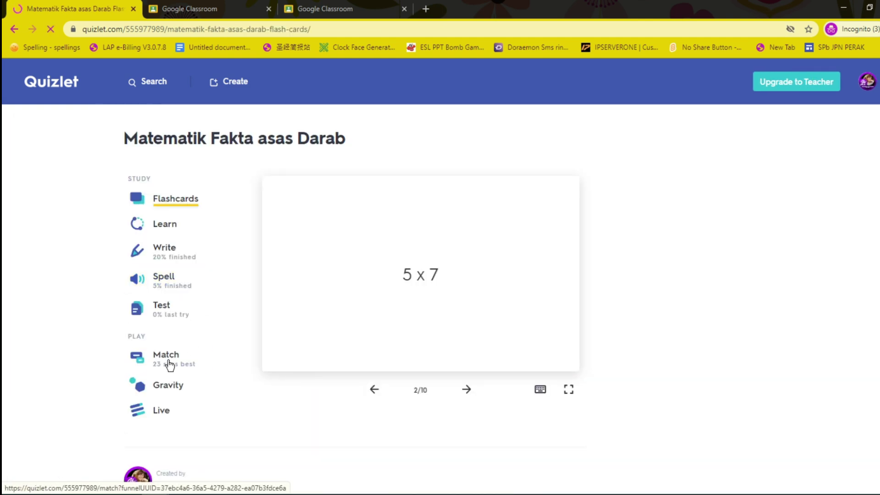
Step: Launch a Gravity game on the set with the default options
click(167, 388)
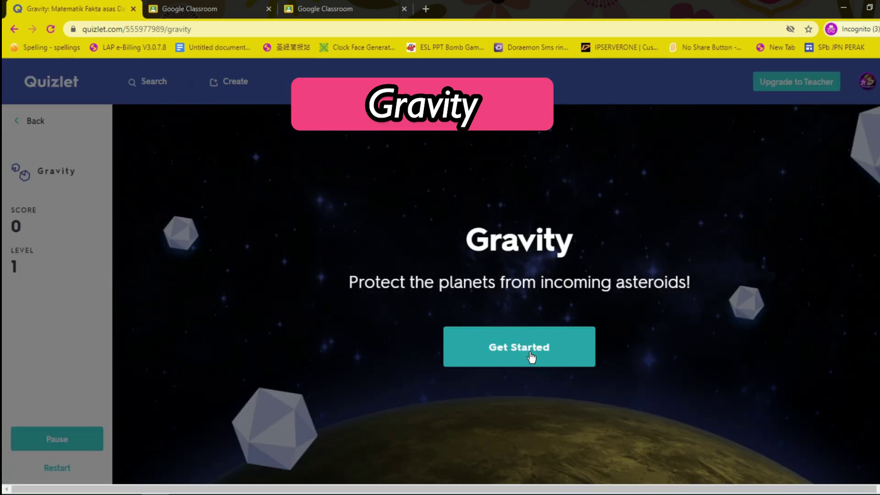
click(531, 357)
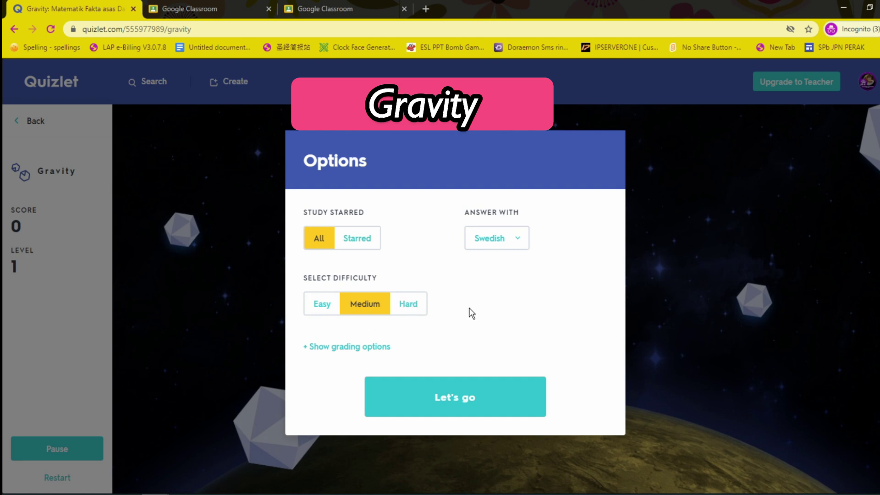
click(484, 400)
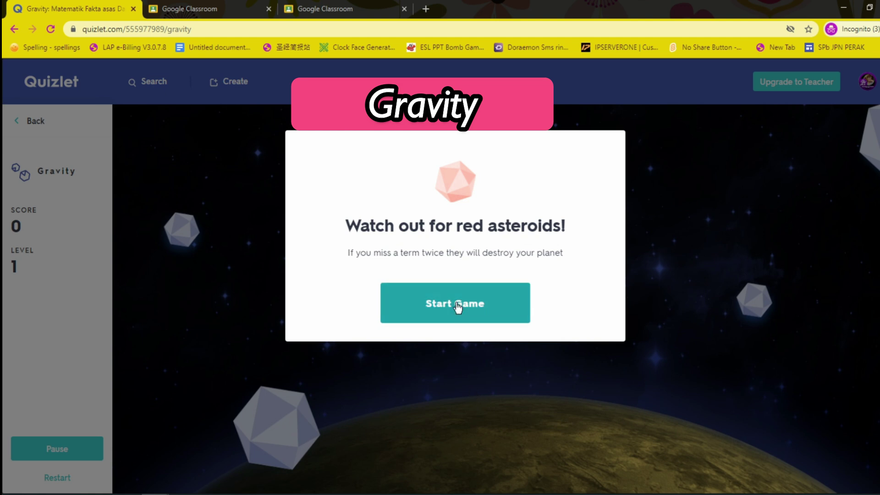
click(457, 304)
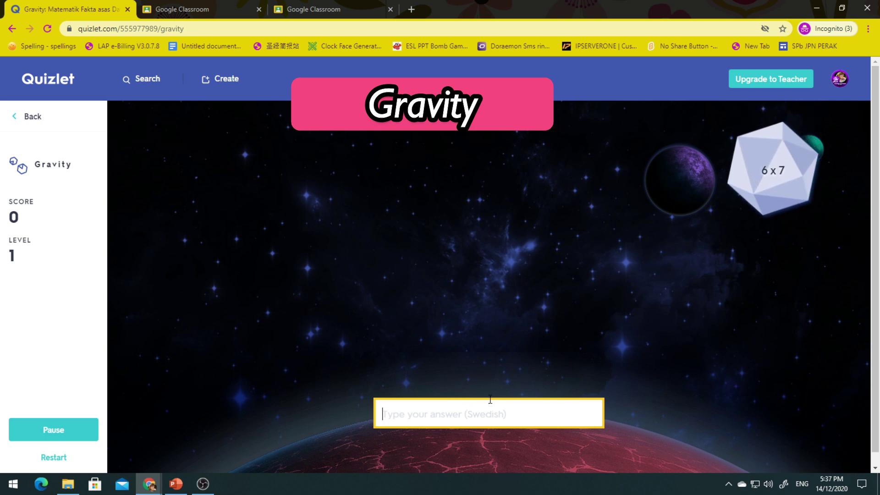
Step: Answer the falling prompts with 42, 49 and 24, then leave Gravity for the set
text(42)
key(Return)
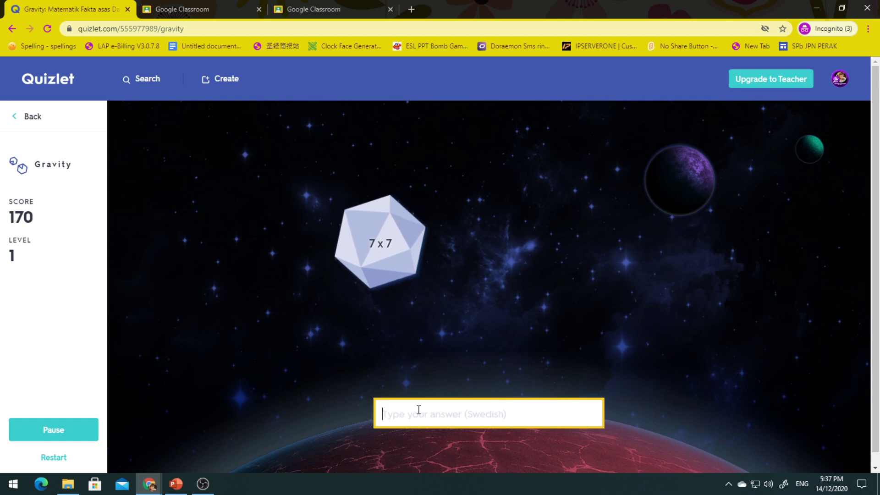
text(4)
text(9)
key(Return)
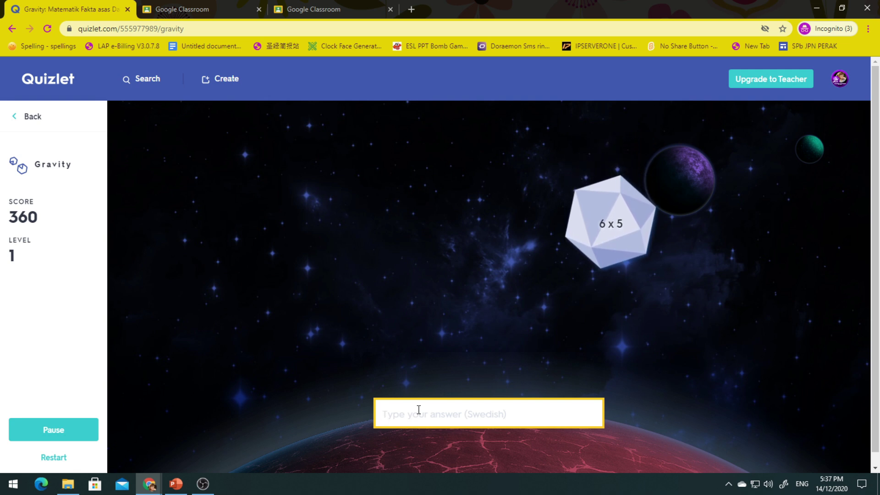
text(24)
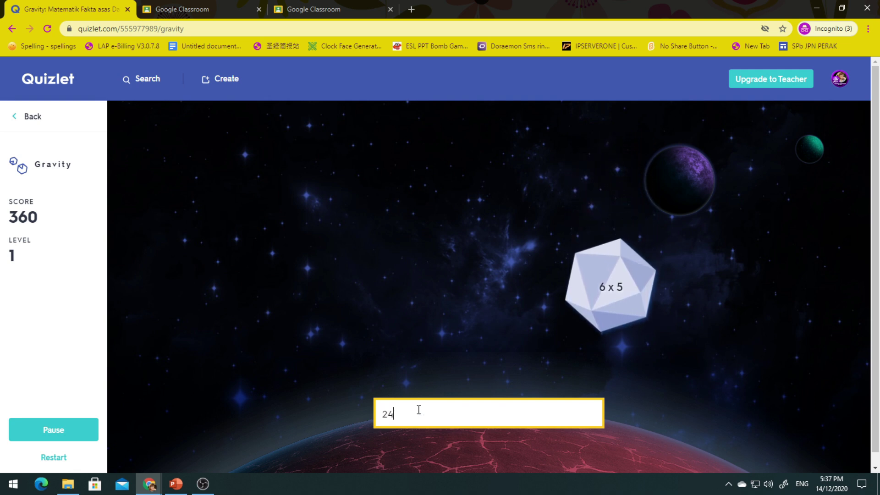
key(Return)
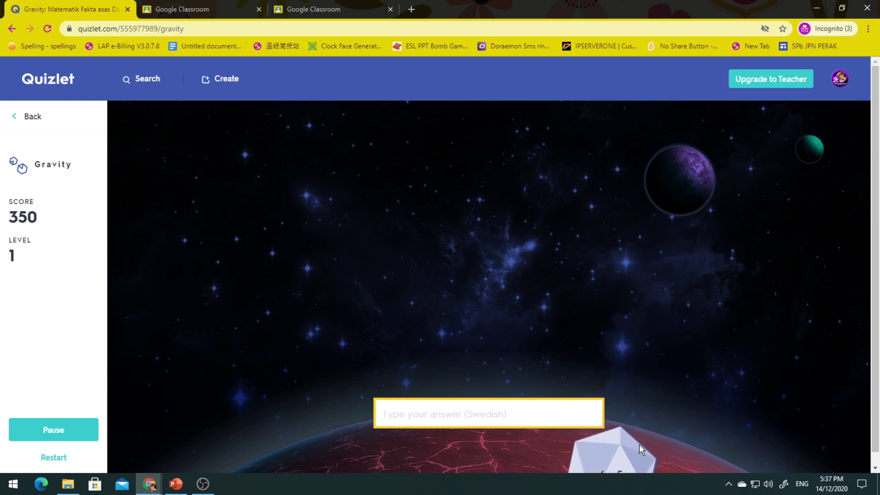
scroll(640, 447, down, 1)
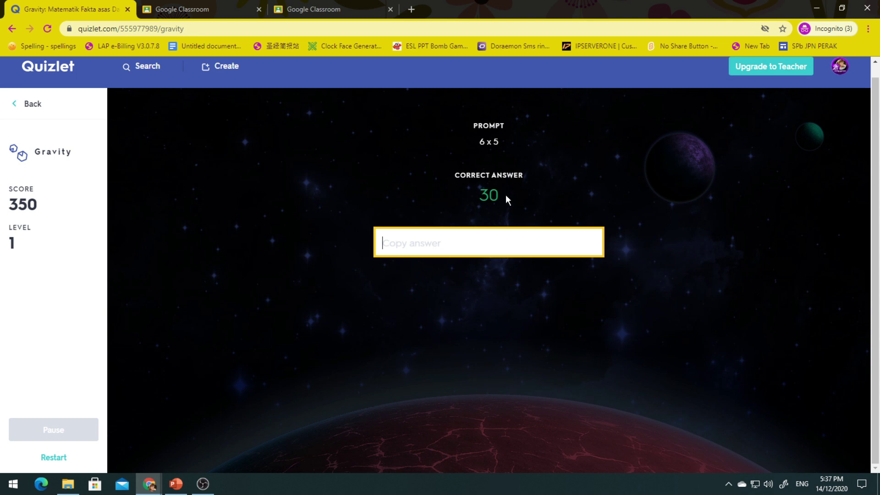
click(32, 108)
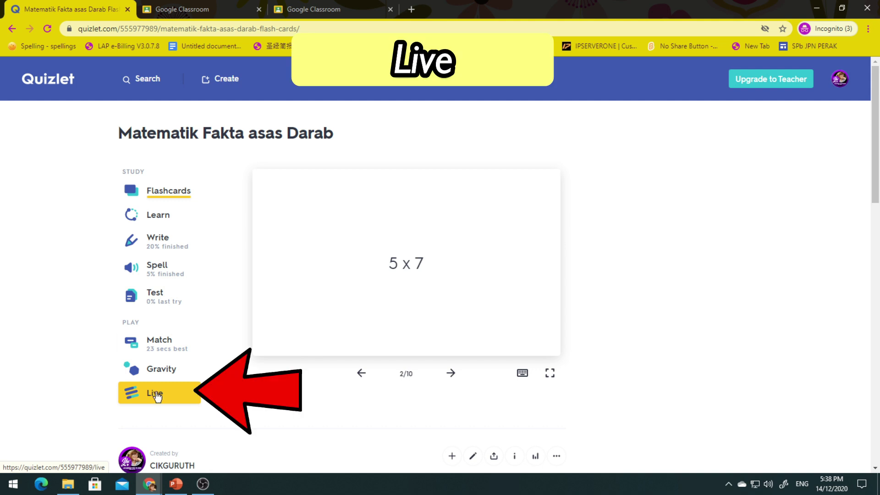
Step: Set up a Quizlet Live game for individual players answering terms with definitions
click(156, 395)
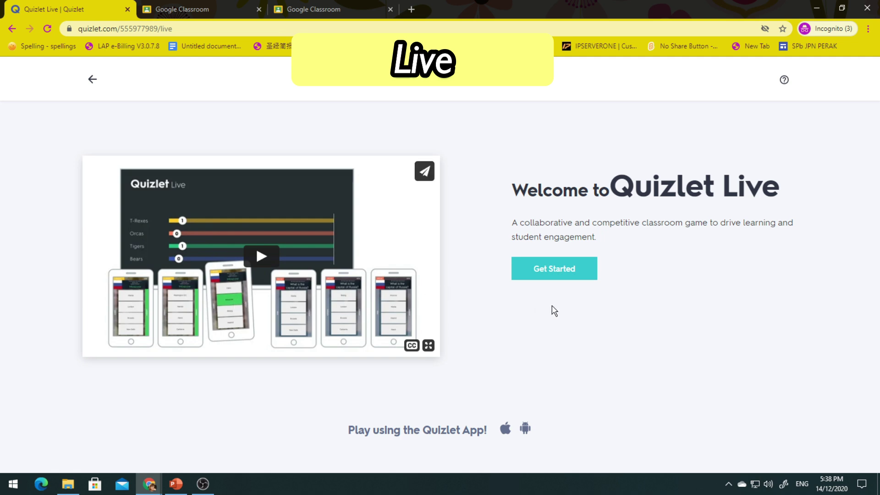
click(558, 274)
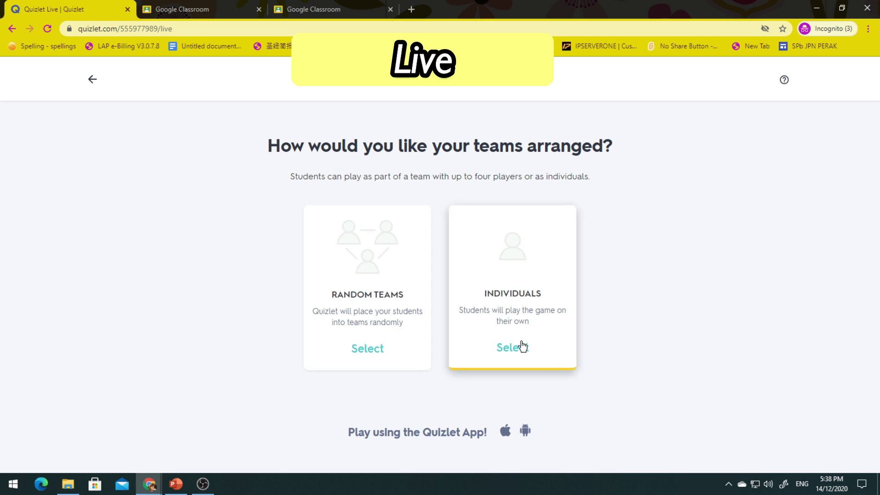
click(521, 317)
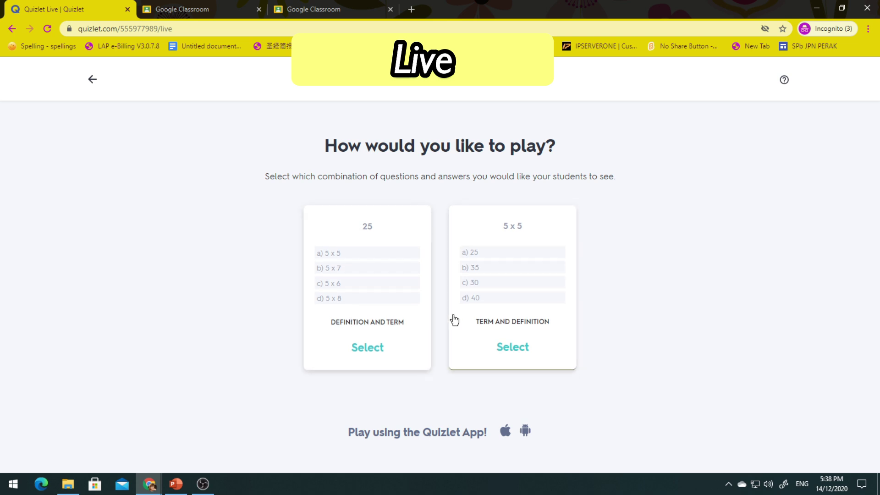
click(514, 322)
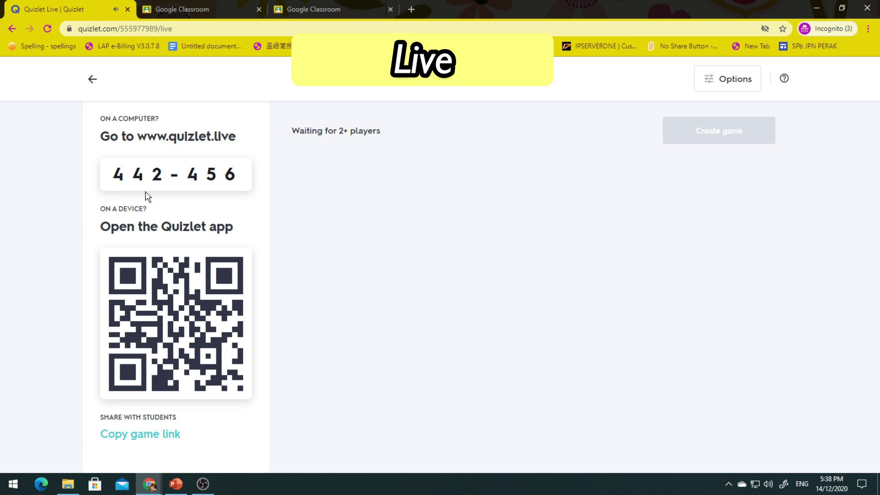
Step: Copy the Live game's join link and note the 2+ players requirement
drag(106, 173, 237, 187)
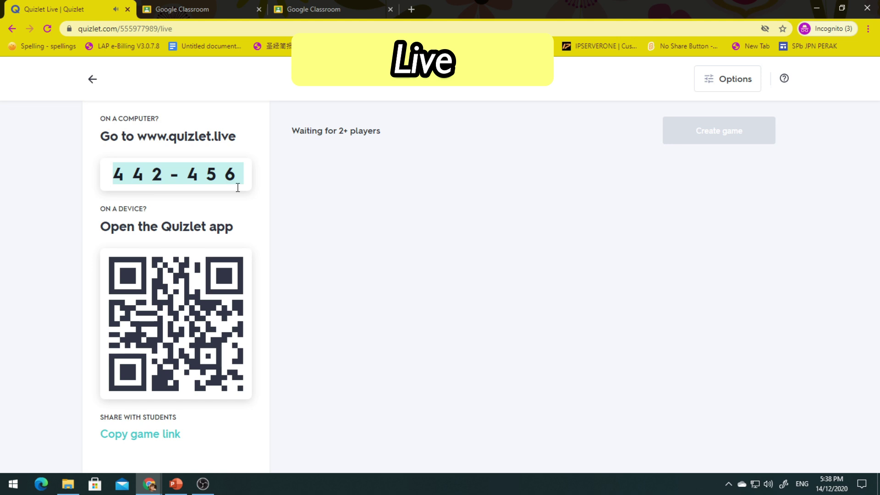
click(132, 439)
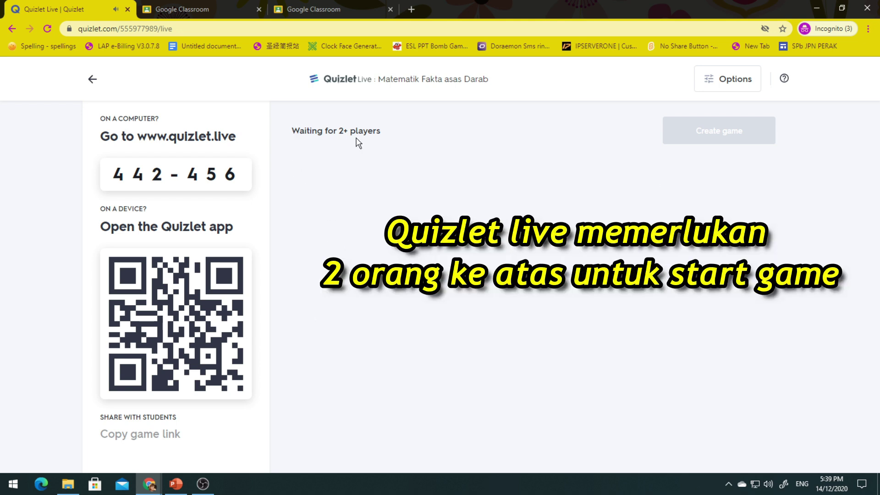
drag(339, 132, 384, 138)
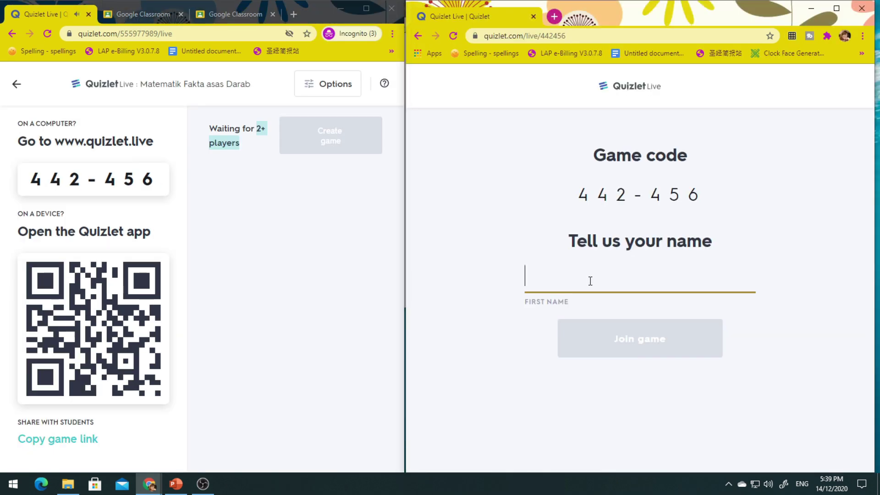
Step: Join the game as a student with a first name, then start the Live round from the host window
text(SITI)
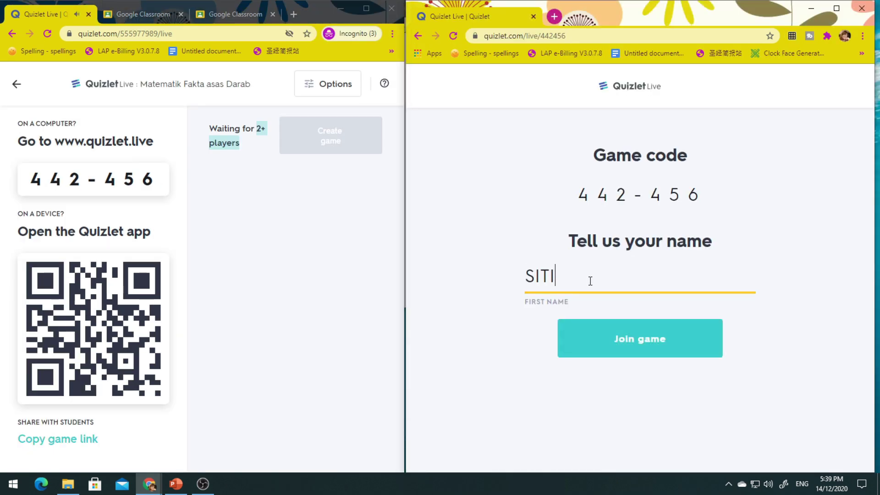
click(647, 338)
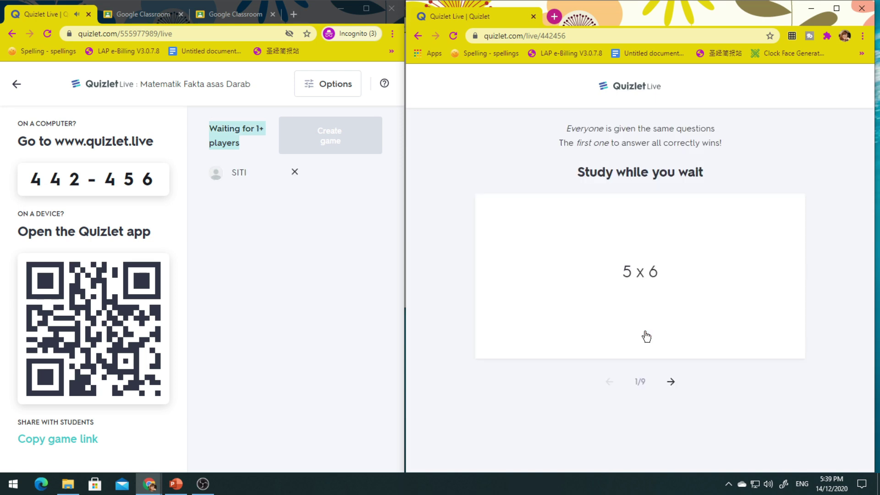
click(270, 210)
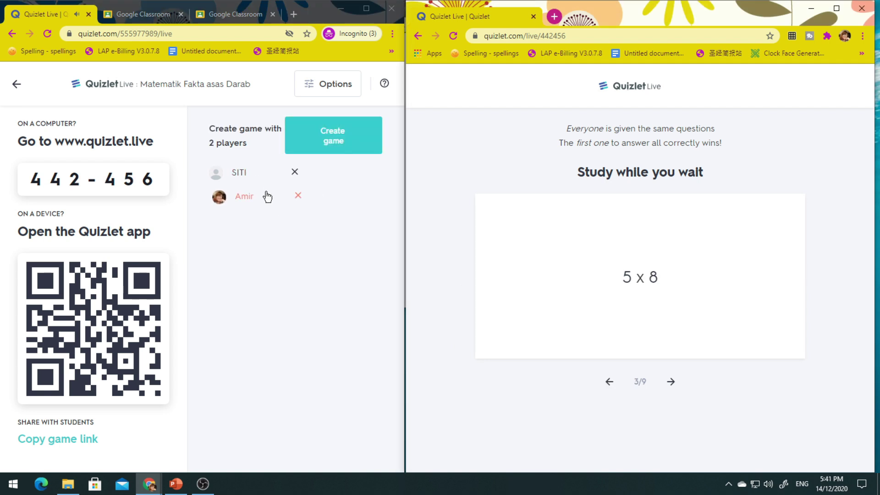
click(330, 136)
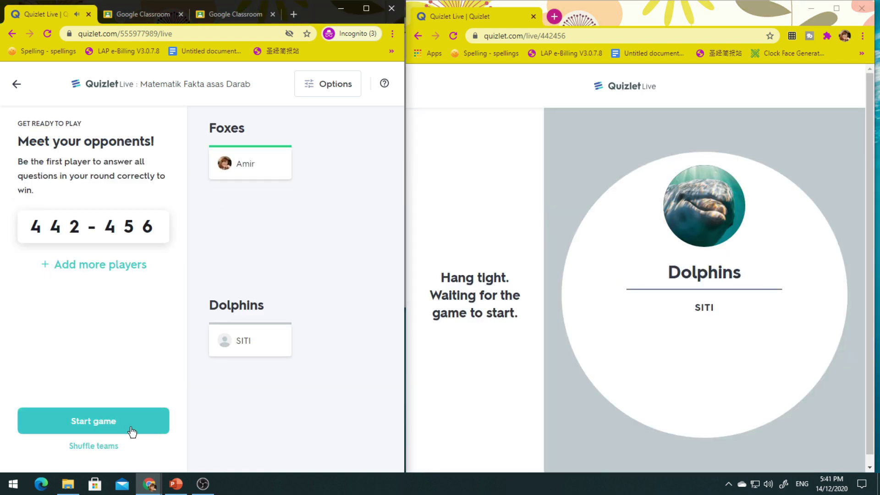
click(132, 431)
Step: Answer the Live questions: 30, 25, 36, 49, 45, 35 and 40
click(578, 288)
click(594, 386)
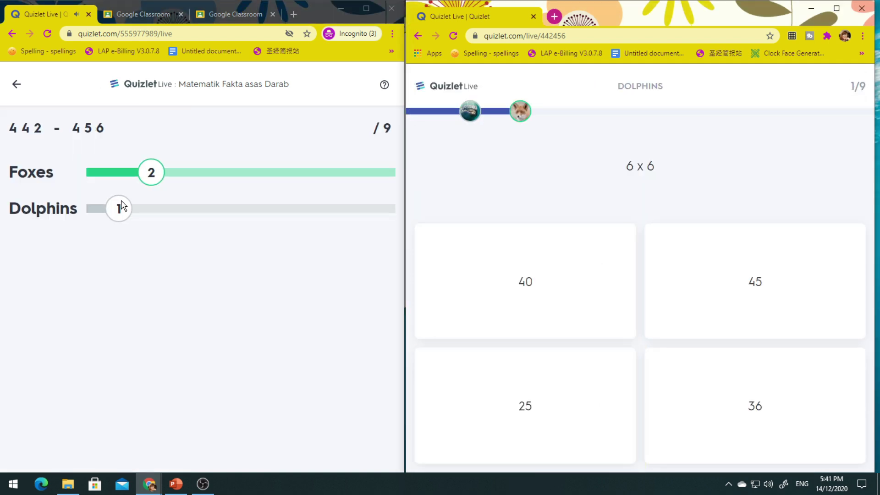
click(716, 376)
click(715, 308)
click(628, 389)
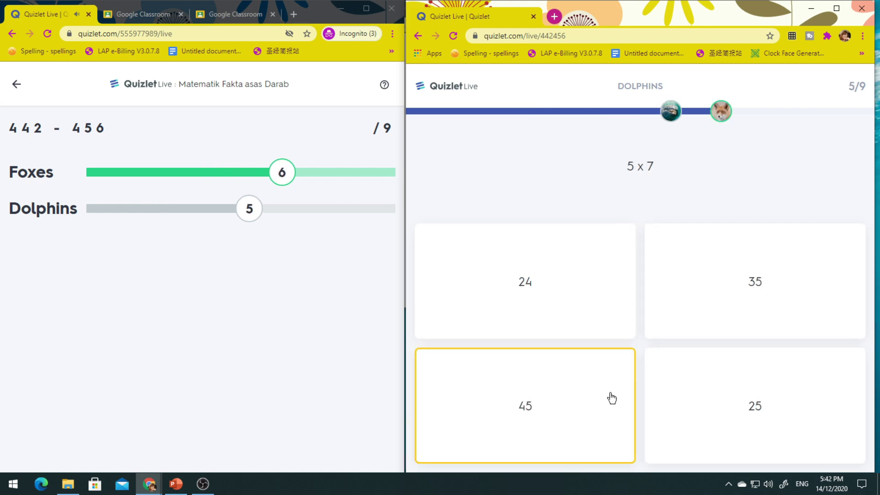
click(752, 316)
click(551, 317)
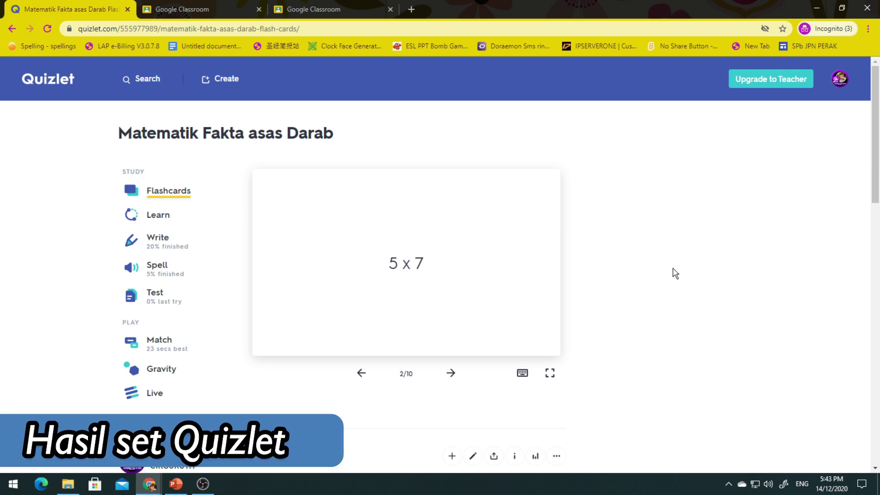
Step: Start a new study set from the Create menu and dismiss the Quizlet Teacher promotion
click(225, 87)
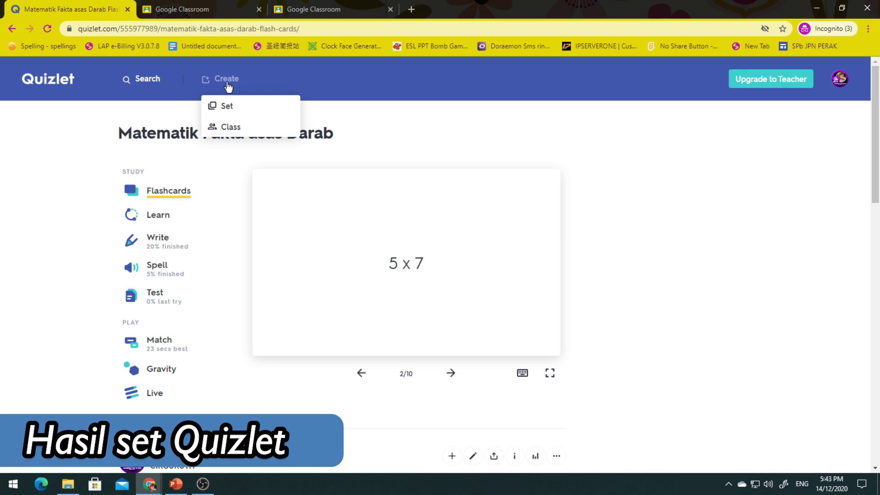
click(217, 84)
click(217, 79)
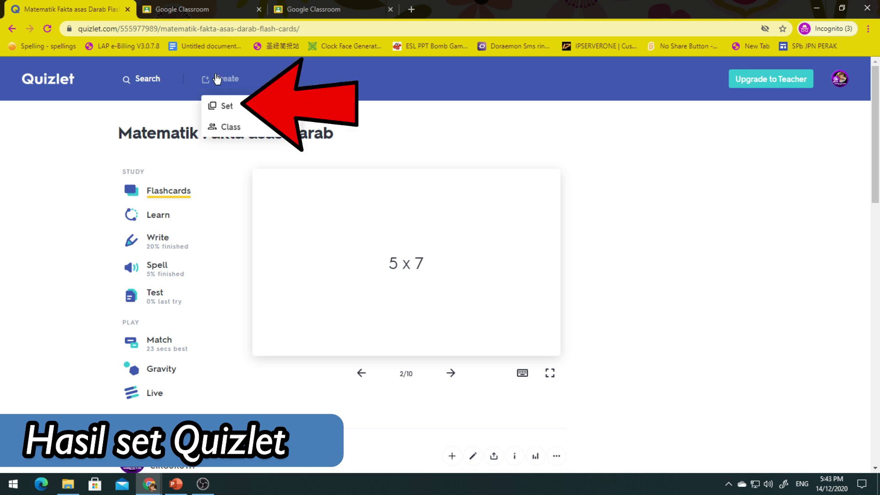
click(227, 108)
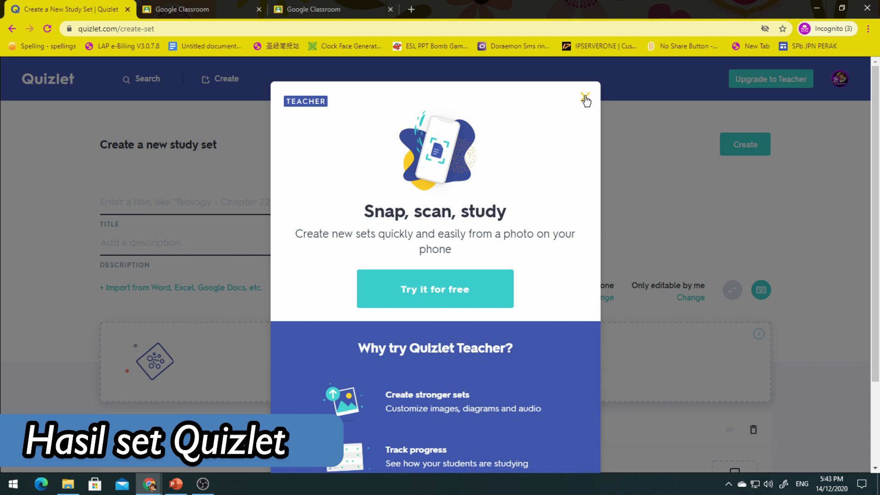
click(586, 100)
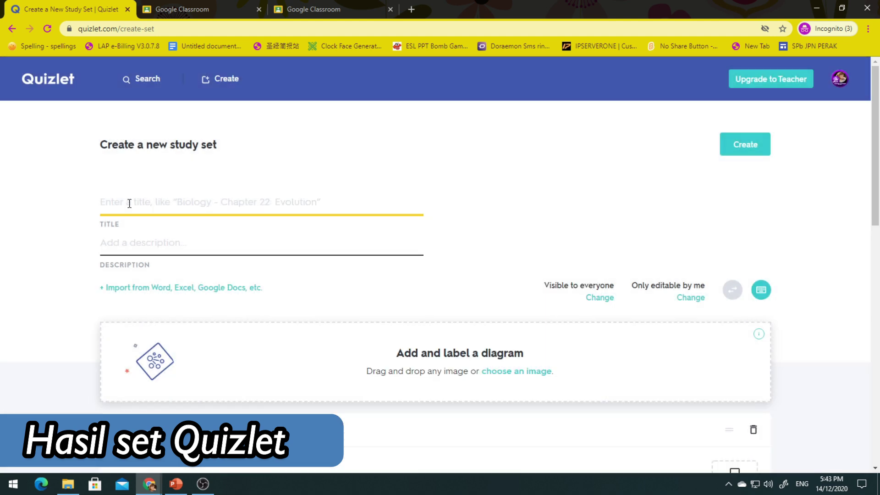
Step: Enter ENGLISH as the title and ANIMAL as the description
text(ENGLISH)
click(139, 242)
text(ANIMAL)
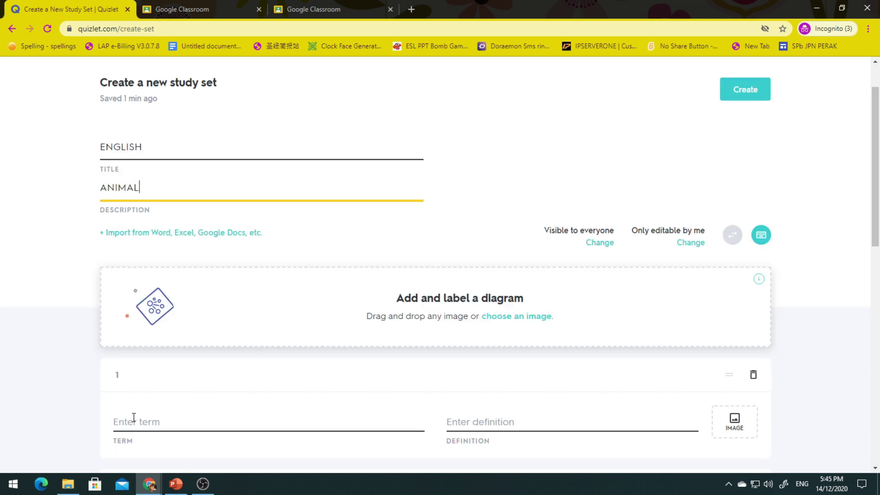
Step: Add the term tiger and attach the second tiger photo from the image results
click(134, 417)
text(tiger)
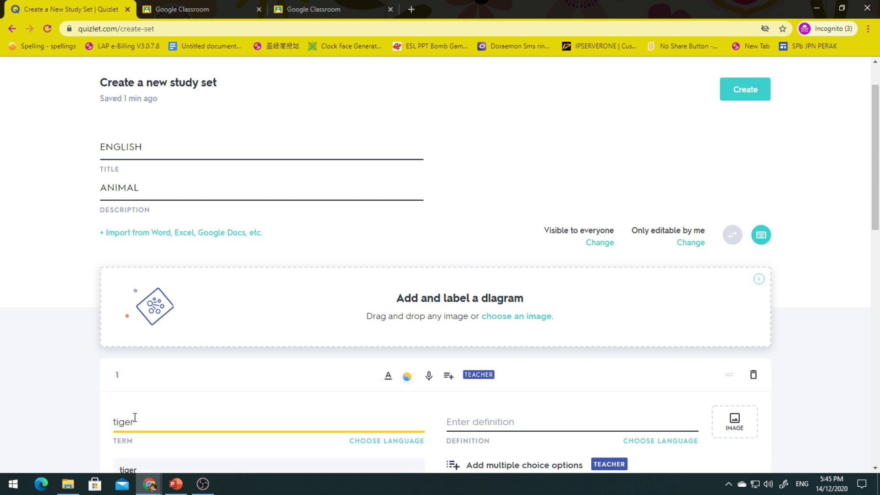
scroll(200, 384, down, 1)
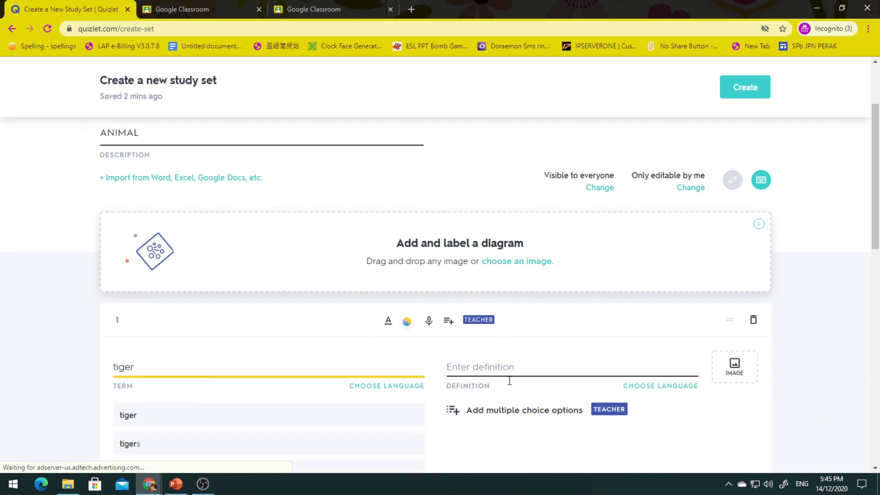
click(514, 366)
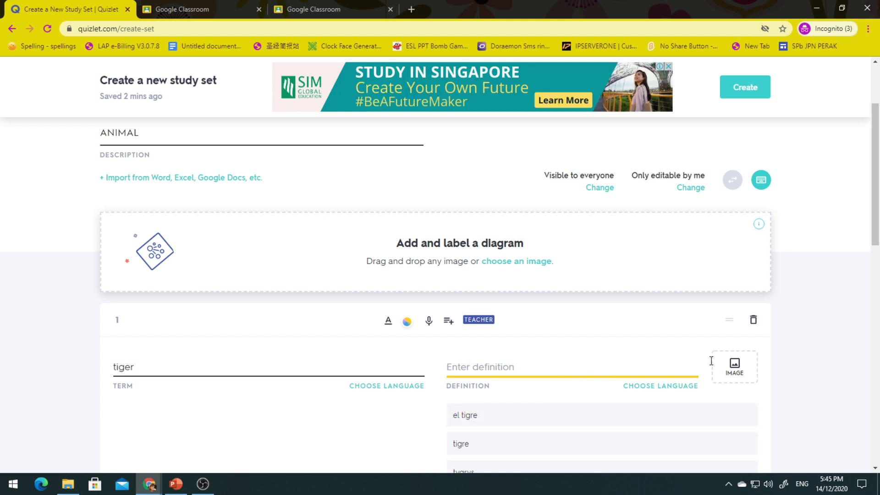
click(736, 367)
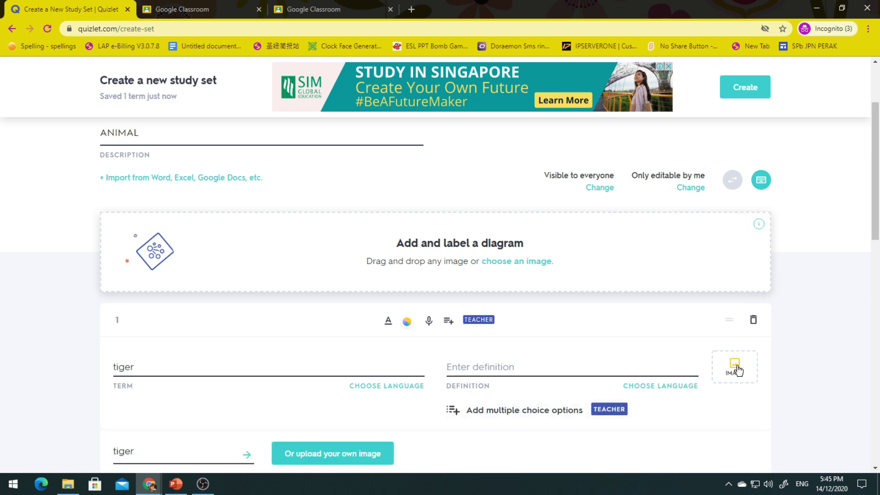
scroll(197, 410, down, 2)
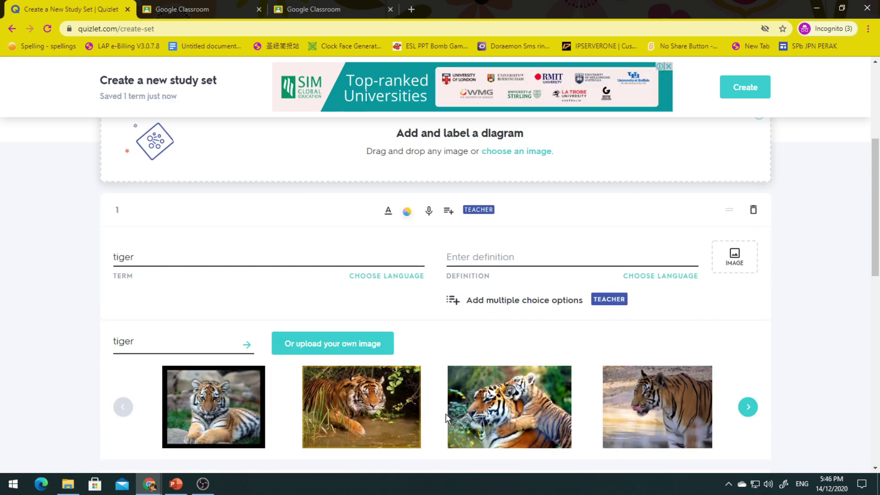
click(747, 408)
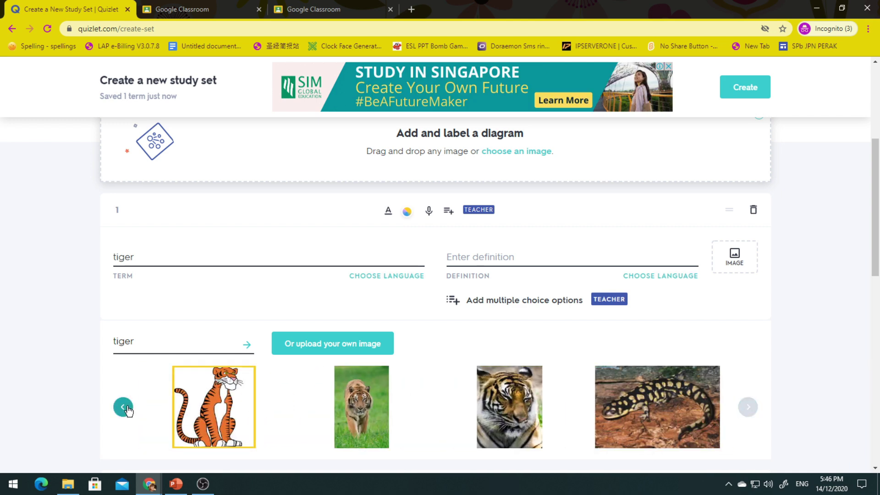
click(126, 409)
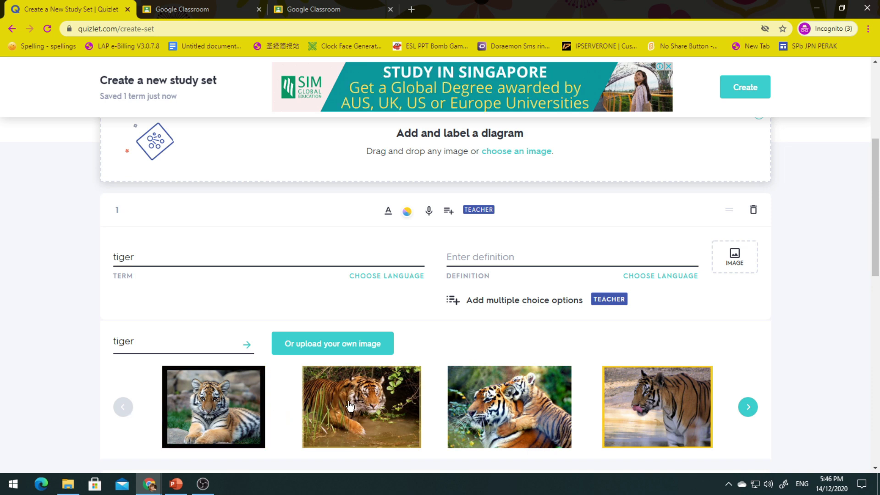
click(394, 411)
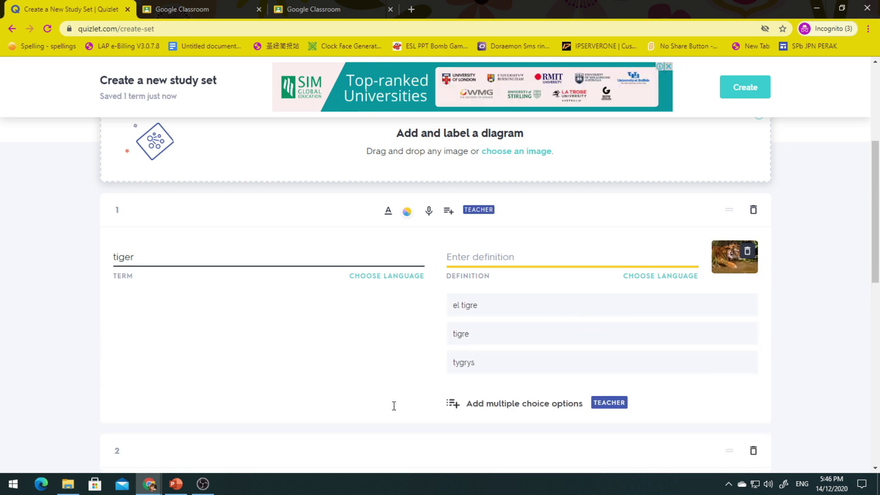
scroll(287, 391, down, 1)
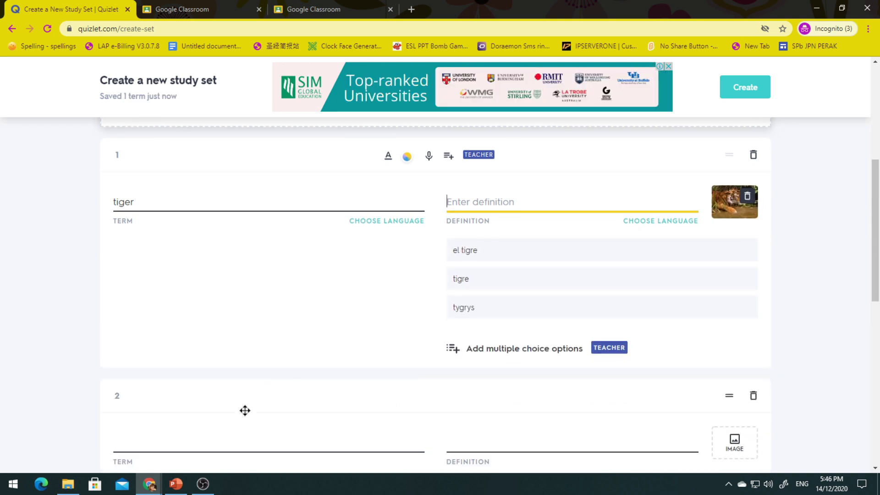
Step: Add the term elephant to card 2 with an elephant photo
click(182, 442)
text(elephant)
scroll(391, 398, down, 3)
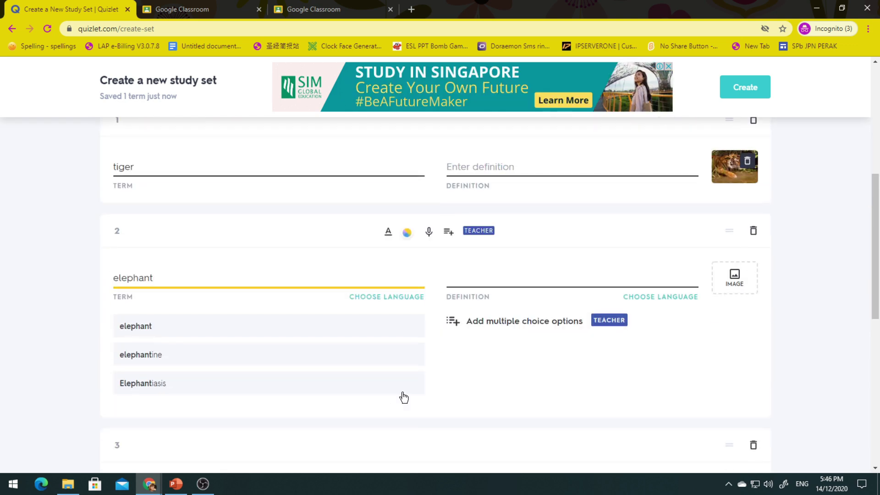
click(741, 284)
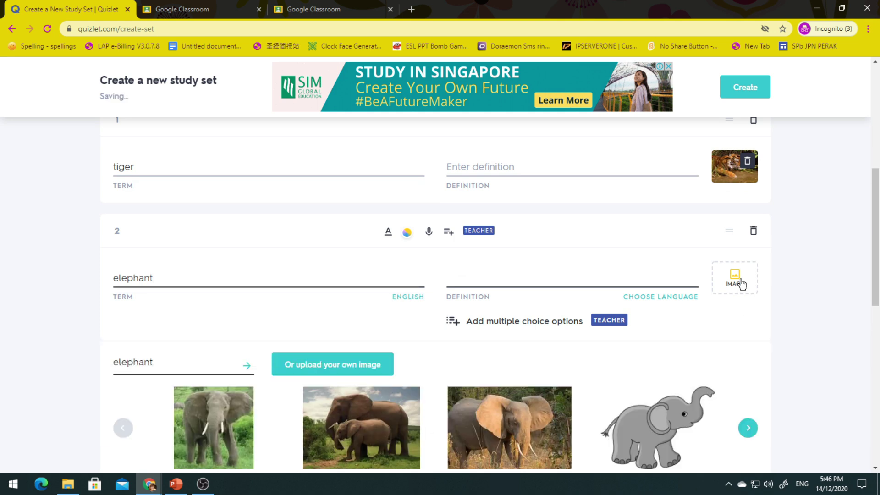
scroll(415, 331, down, 1)
scroll(415, 332, down, 1)
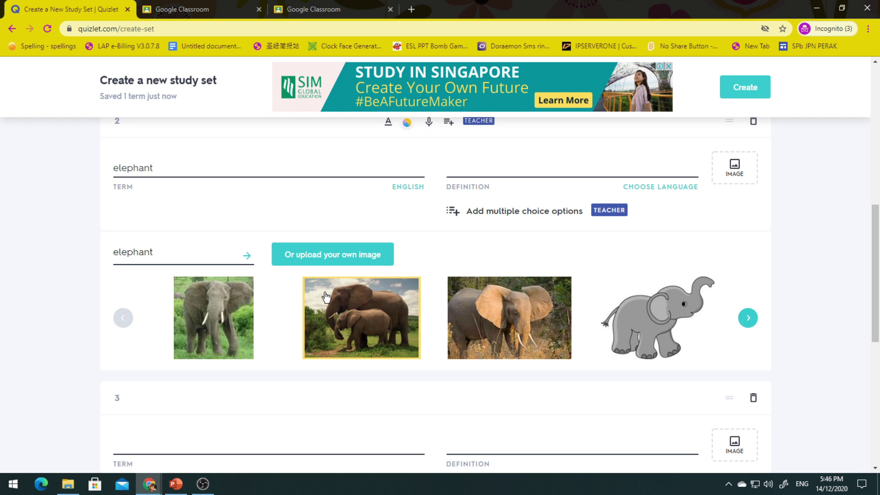
click(498, 323)
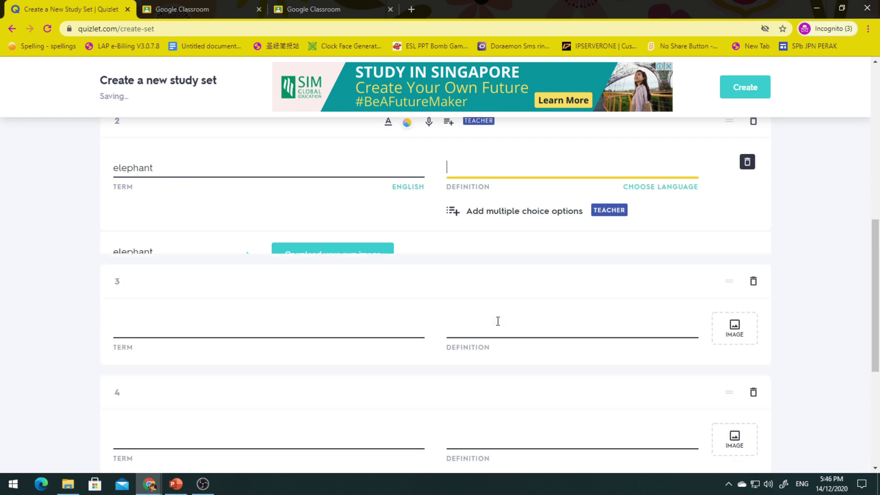
Step: Add horse and zebra as cards 3 and 4, each with a matching picture
click(232, 406)
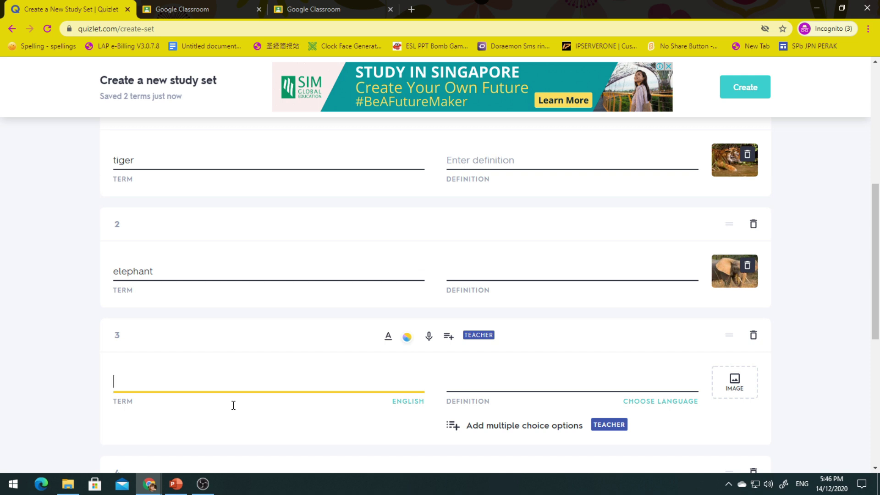
text(horse)
click(153, 401)
text(zebra)
click(733, 299)
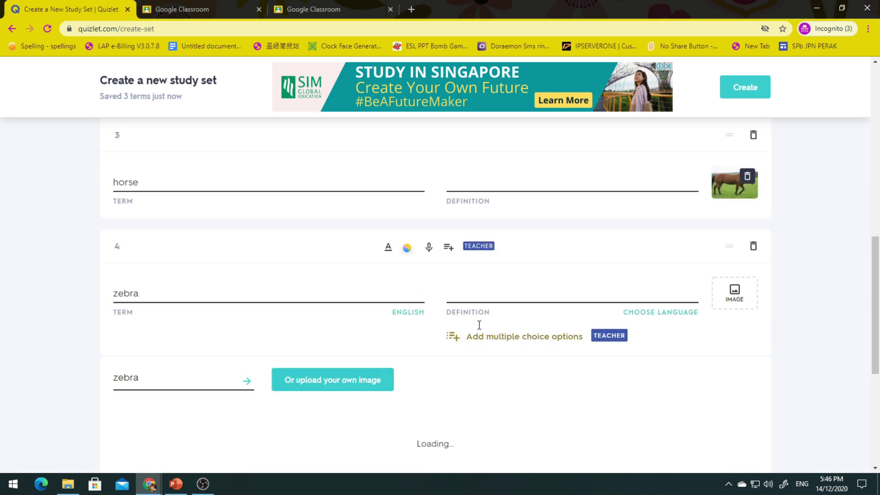
click(735, 344)
scroll(775, 329, up, 2)
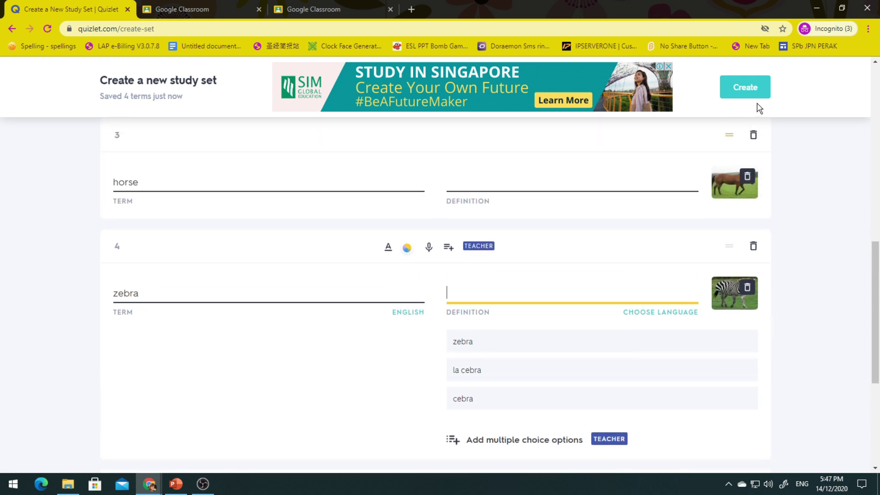
Step: Create the ENGLISH set and copy its share link
click(744, 87)
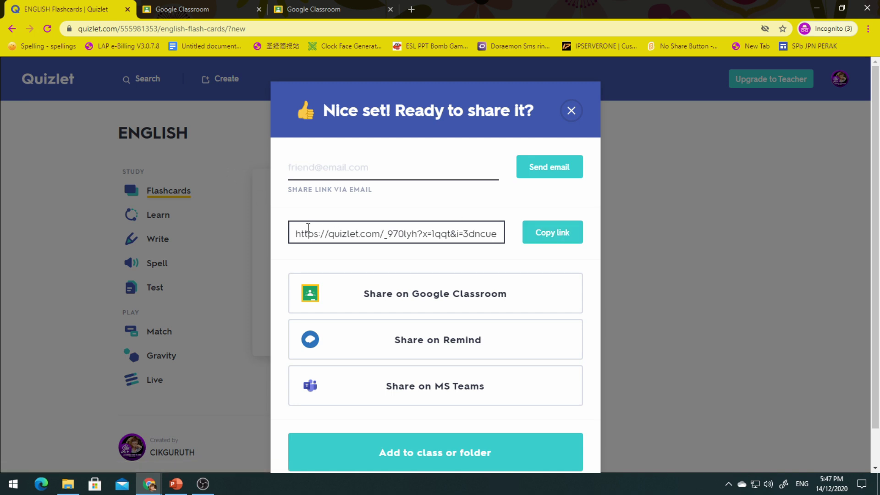
click(558, 240)
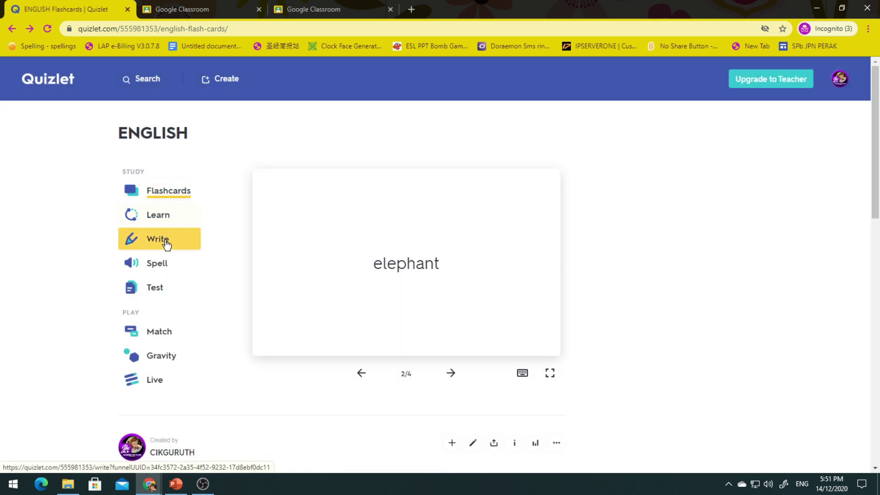
Step: Open Spell for the ENGLISH set, play the audio, and type elephant as the answer
click(163, 268)
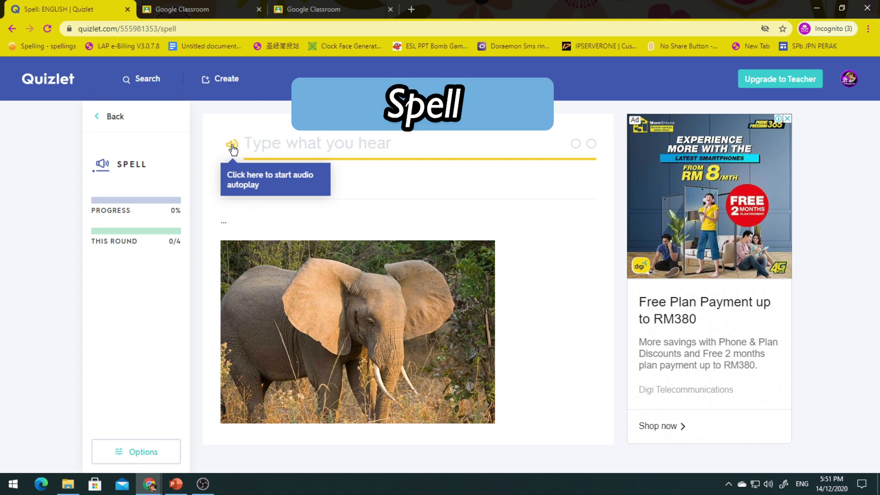
click(232, 145)
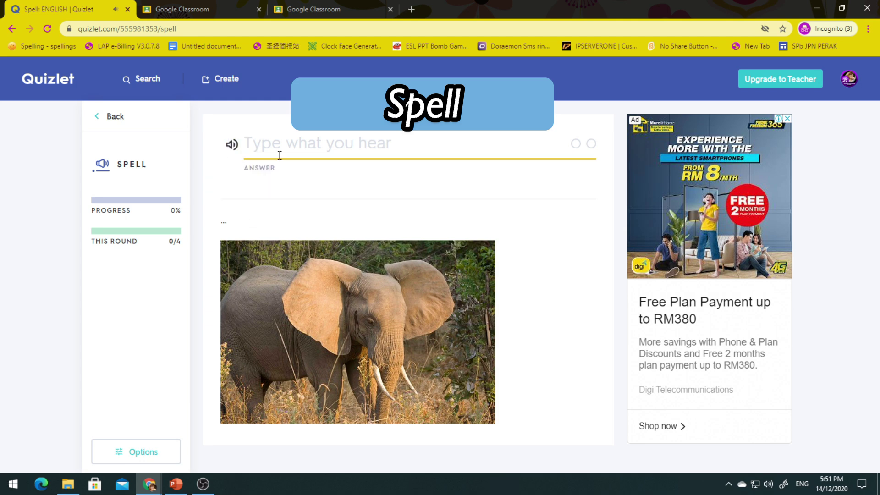
text(ele)
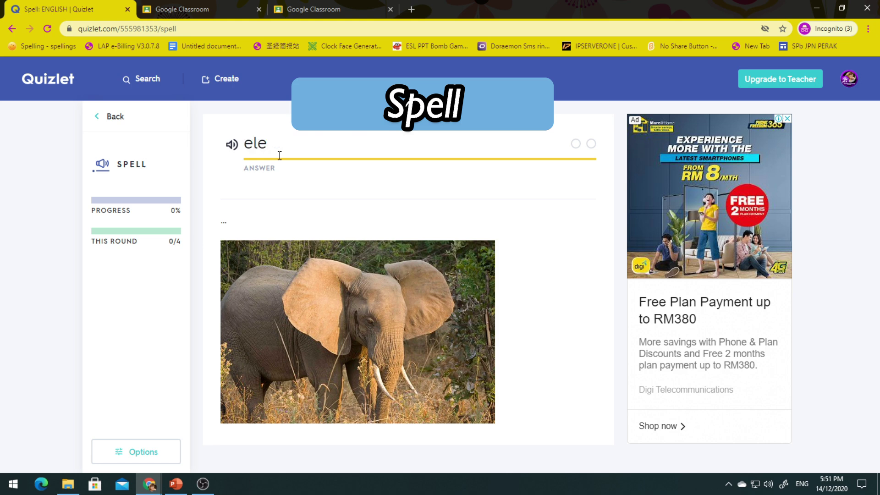
text(phant)
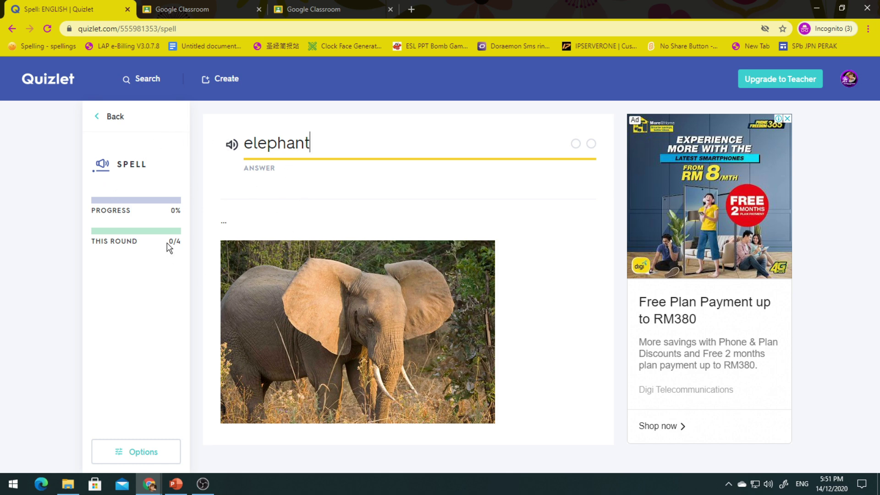
Step: Copy the Spell page's URL from the address bar
click(193, 28)
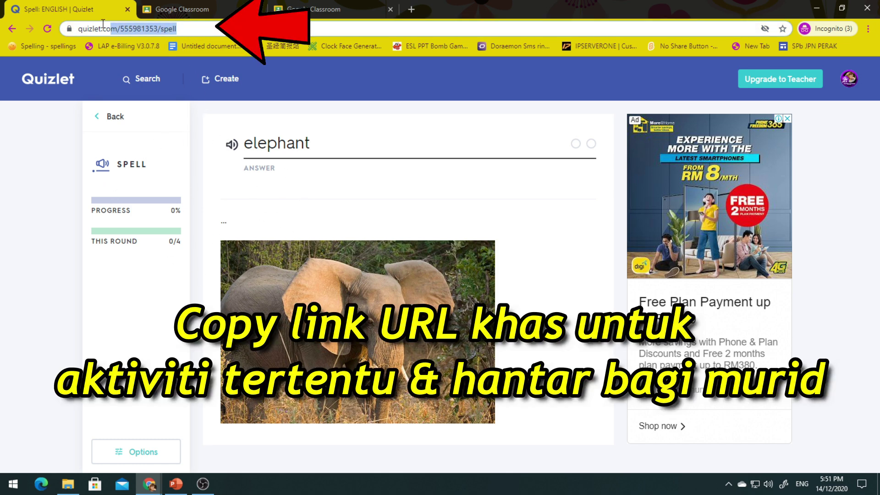
right_click(113, 24)
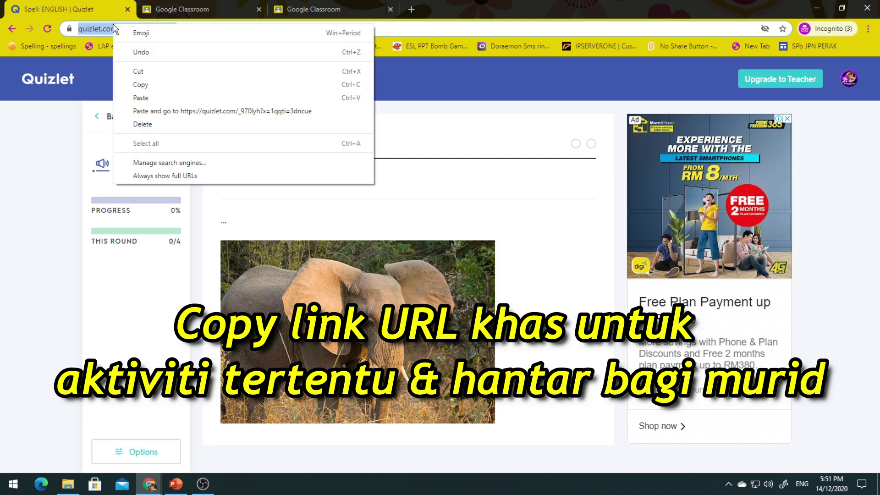
click(144, 84)
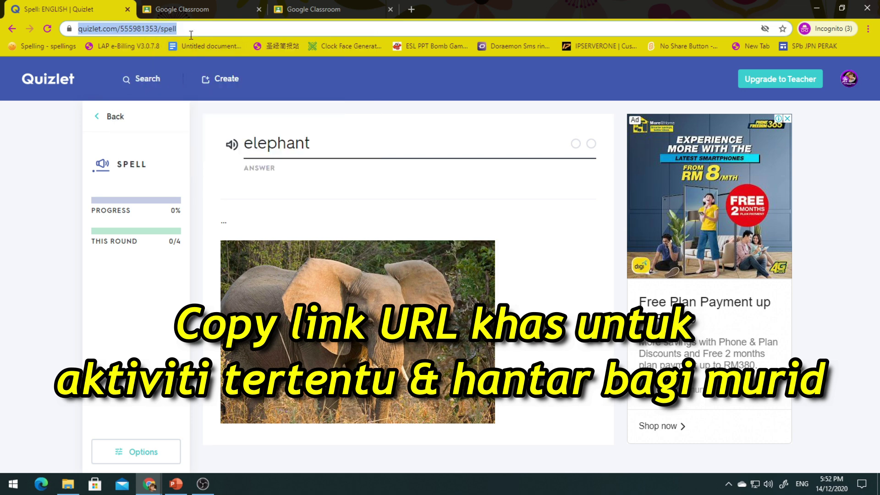